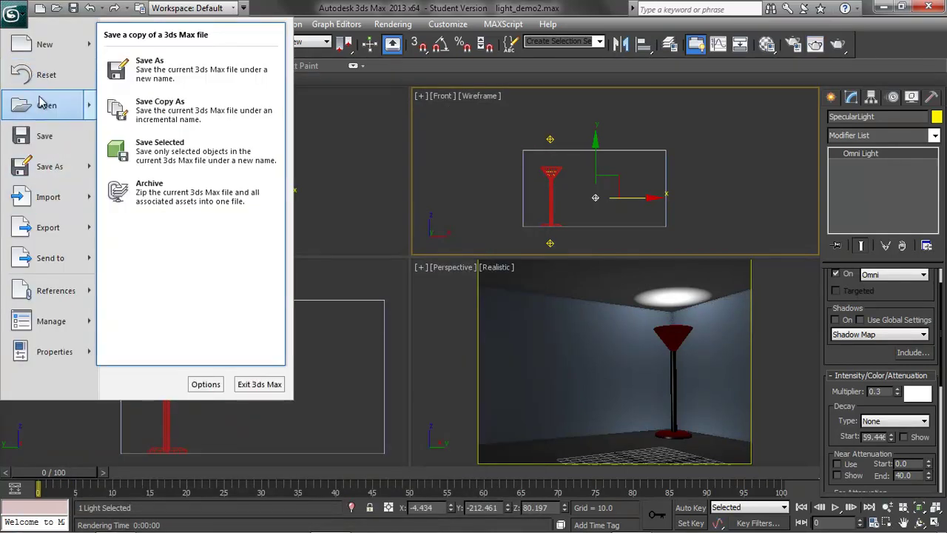
Open light_demo3_final.max from the ART154_A05_Final folder, discarding the current scene's changes and adopting the file's Gamma and LUT settings.
left_click(44, 105)
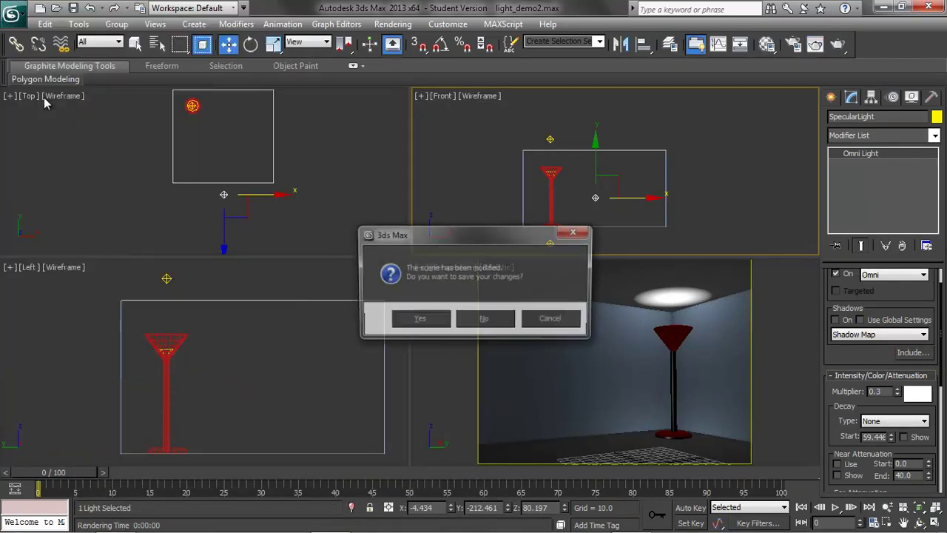
left_click(488, 319)
left_click(224, 59)
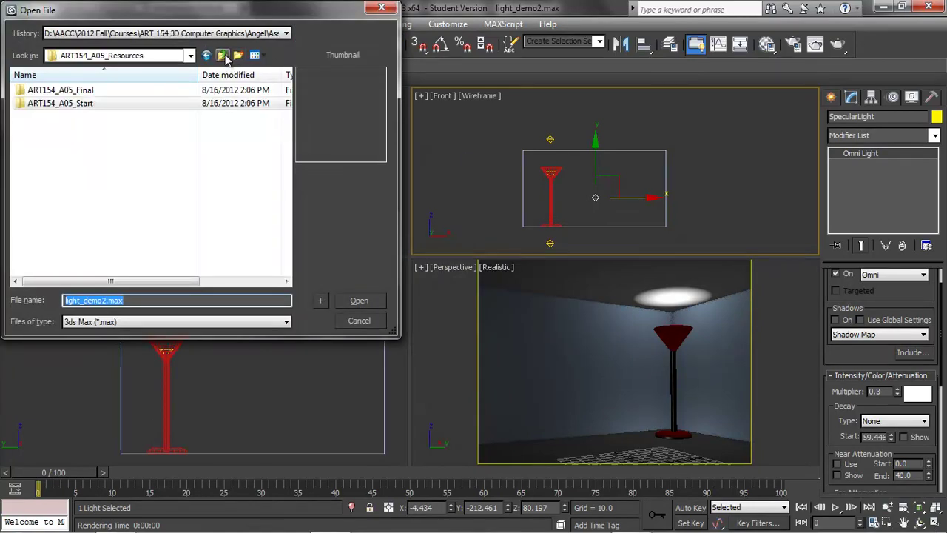
double_click(95, 93)
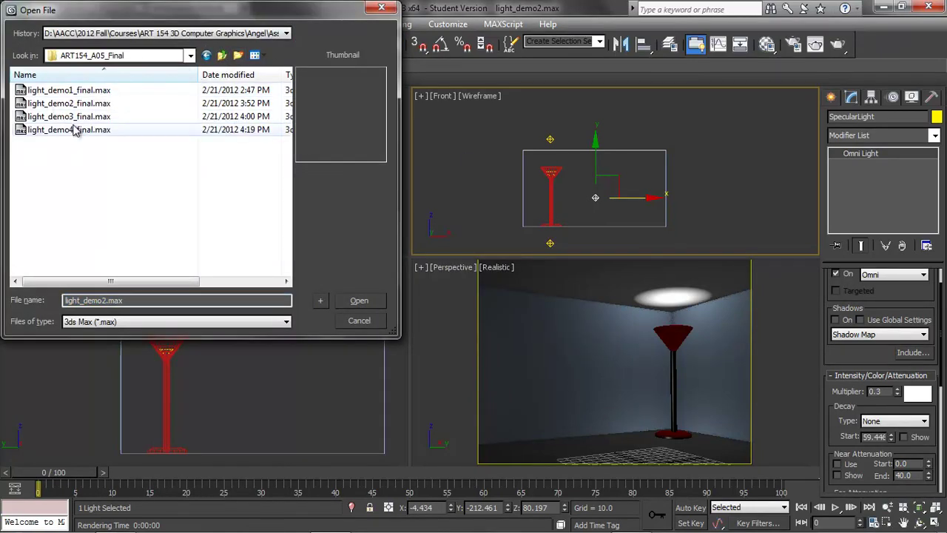
left_click(73, 117)
left_click(368, 299)
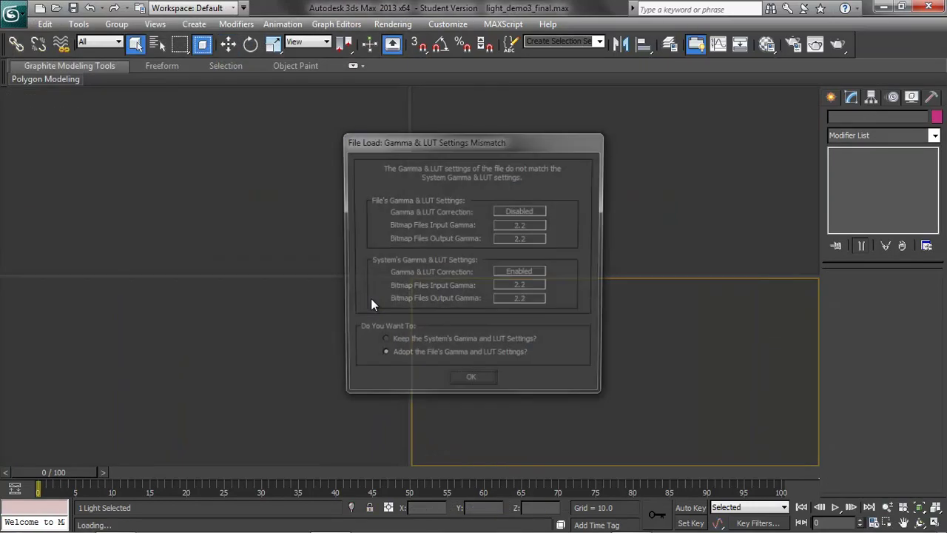
left_click(474, 379)
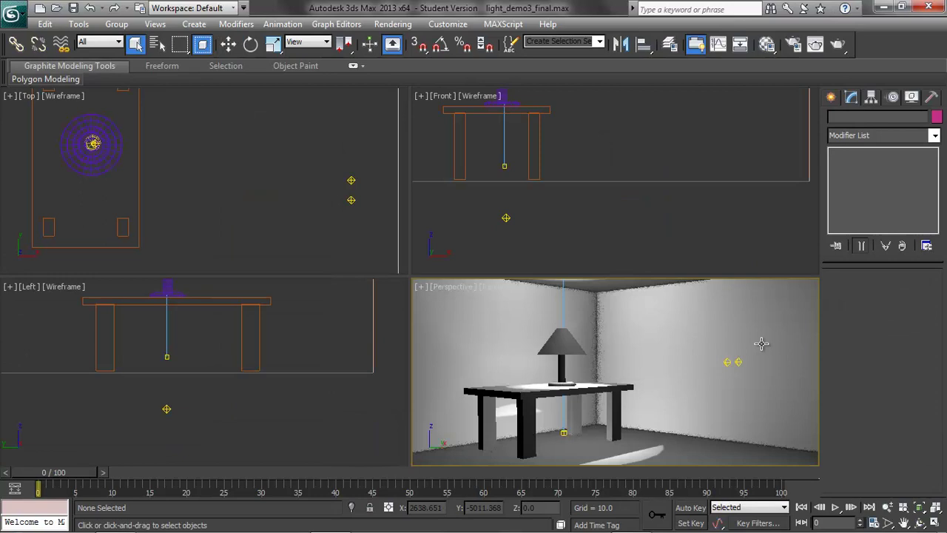
Open the Light Lister over the maximized Perspective view and place it clear of the table lamp.
left_click(936, 523)
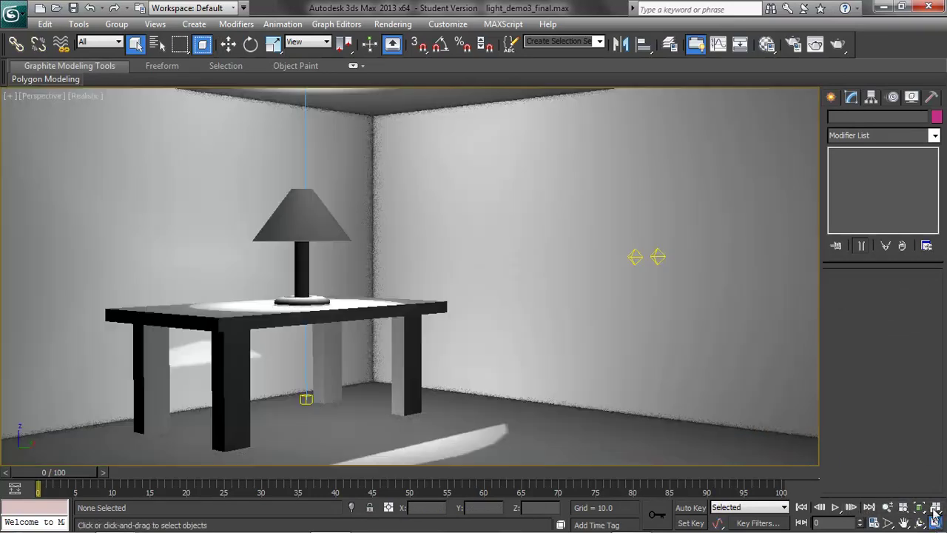
middle_click_drag(624, 222, 676, 243)
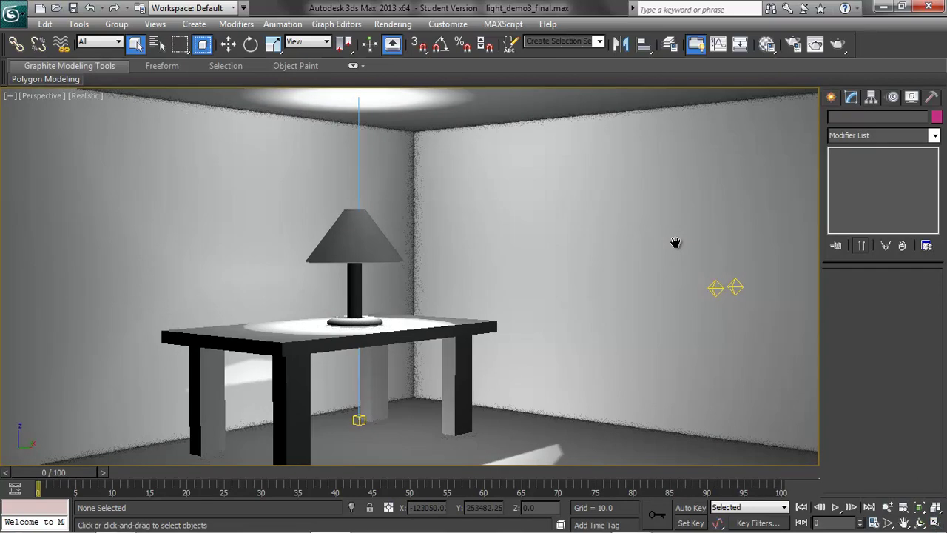
left_click(78, 24)
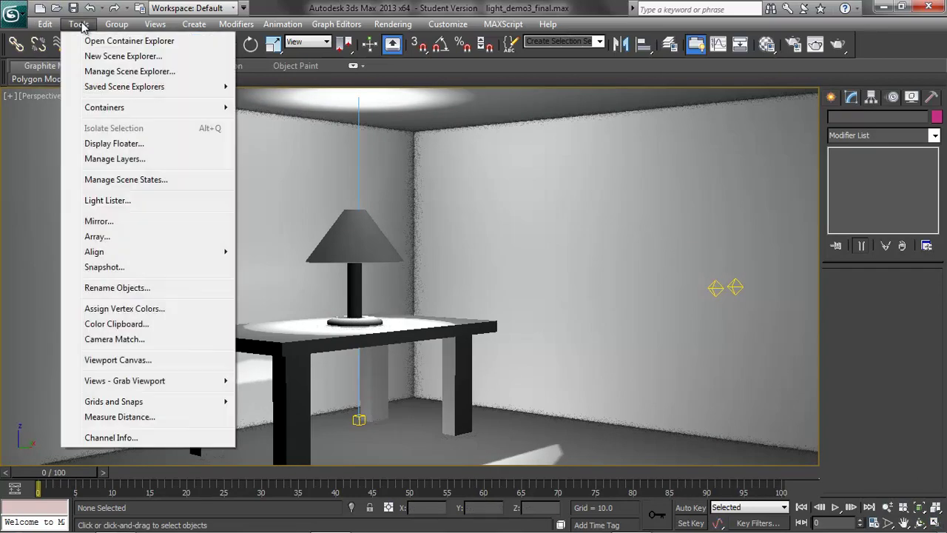
left_click(111, 201)
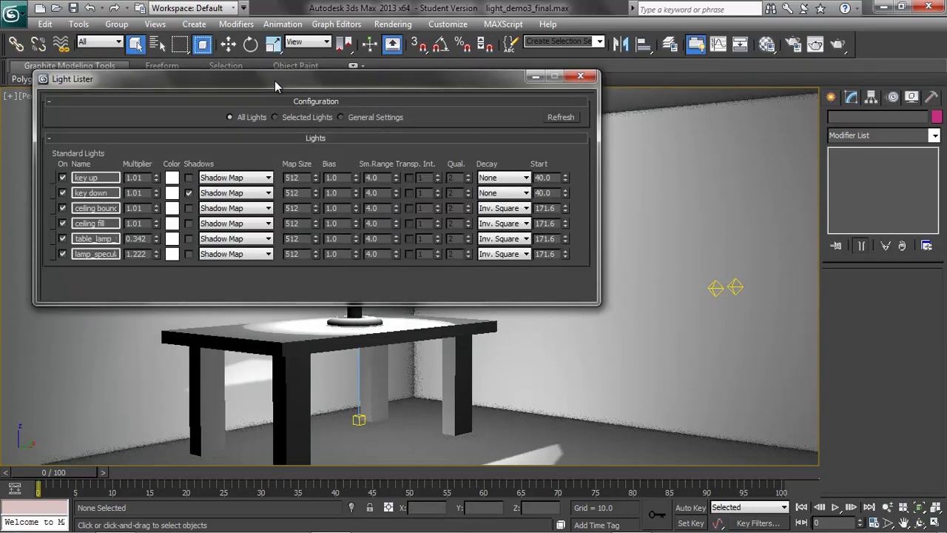
left_click_drag(274, 80, 869, 117)
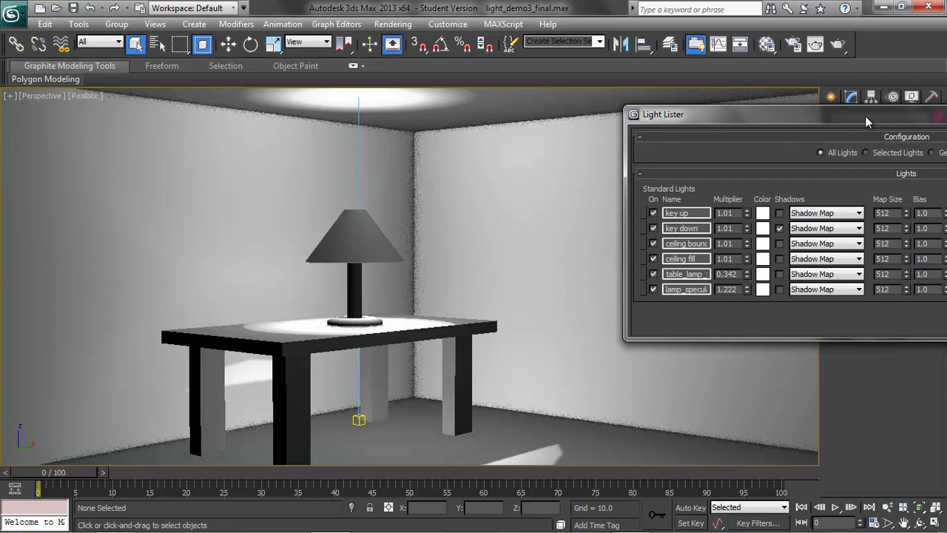
Switch off every light except key up in the Light Lister.
left_click(656, 229)
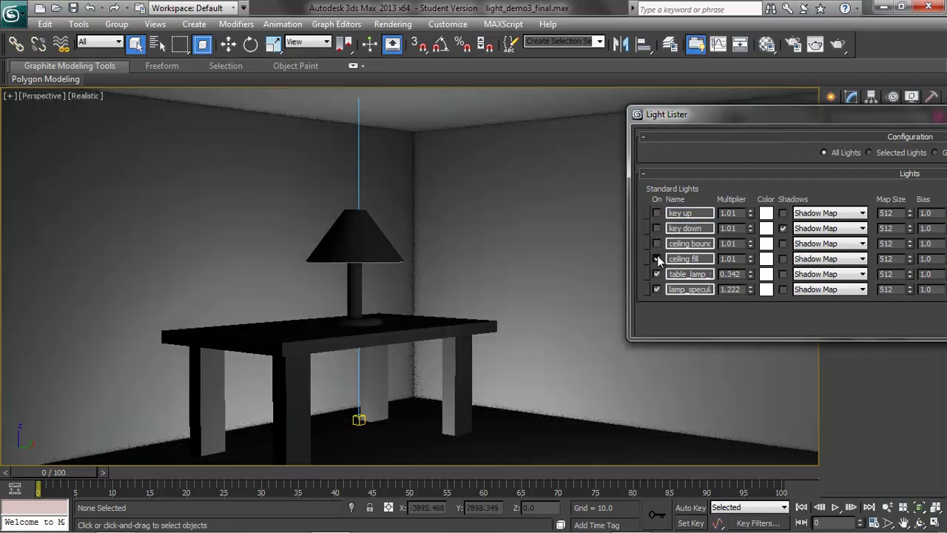
left_click(656, 273)
left_click(657, 289)
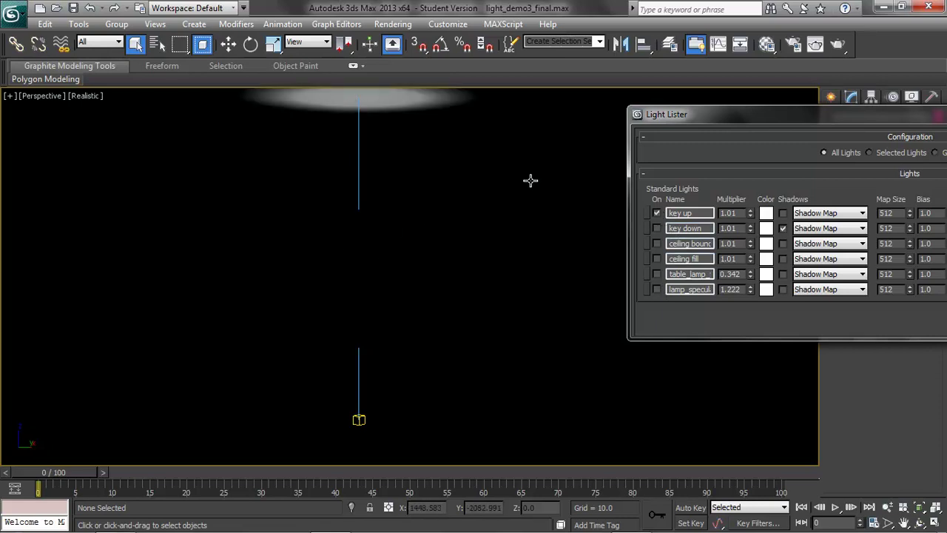
Check the ceiling bounce light together with key up and alone, and leave only key down switched on.
left_click(656, 244)
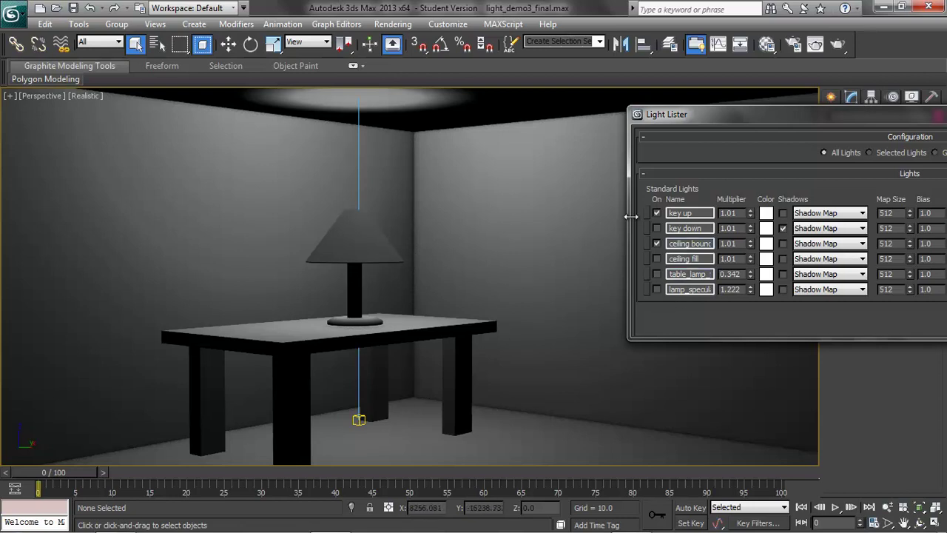
left_click(656, 213)
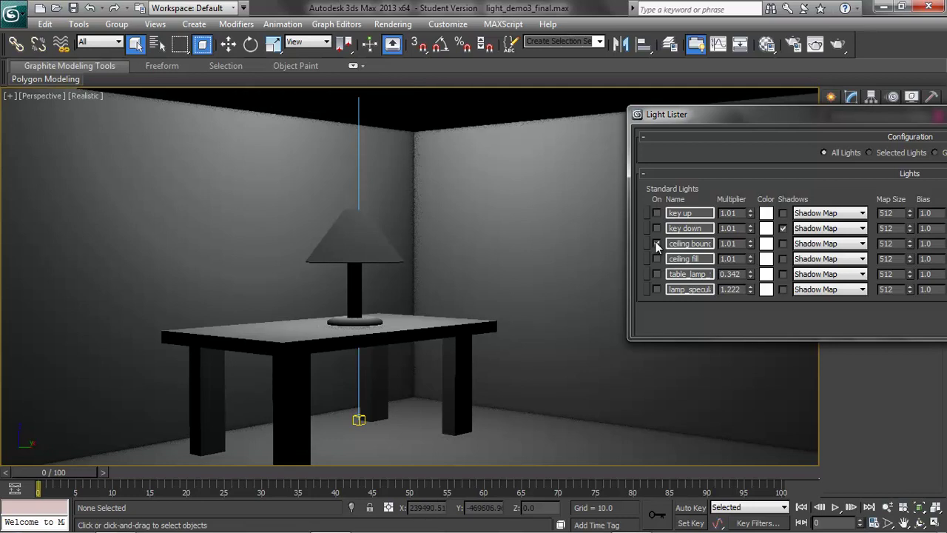
left_click(656, 243)
left_click(657, 228)
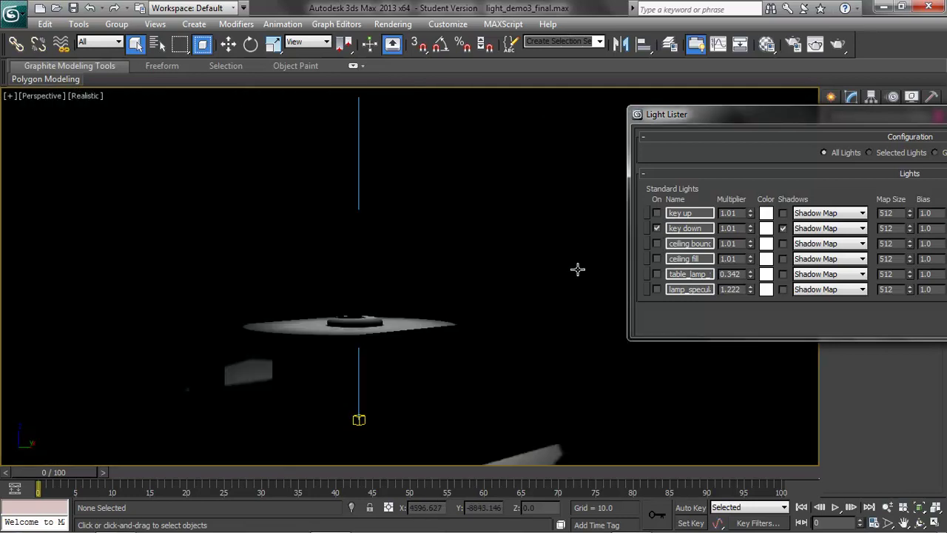
Switch the table lamp, lamp specular, ceiling fill, ceiling bounce and key up lights back on.
left_click(656, 274)
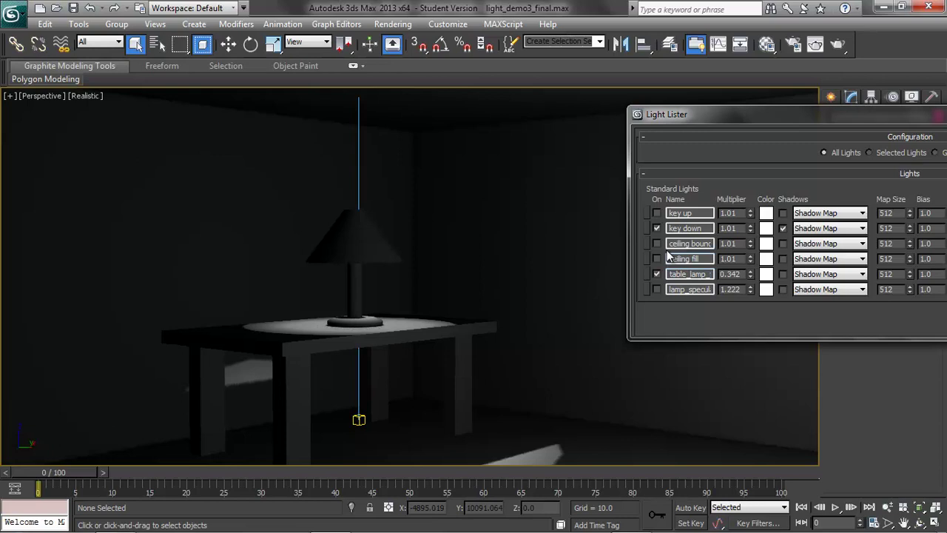
left_click(656, 289)
left_click(657, 259)
left_click(657, 241)
left_click(657, 214)
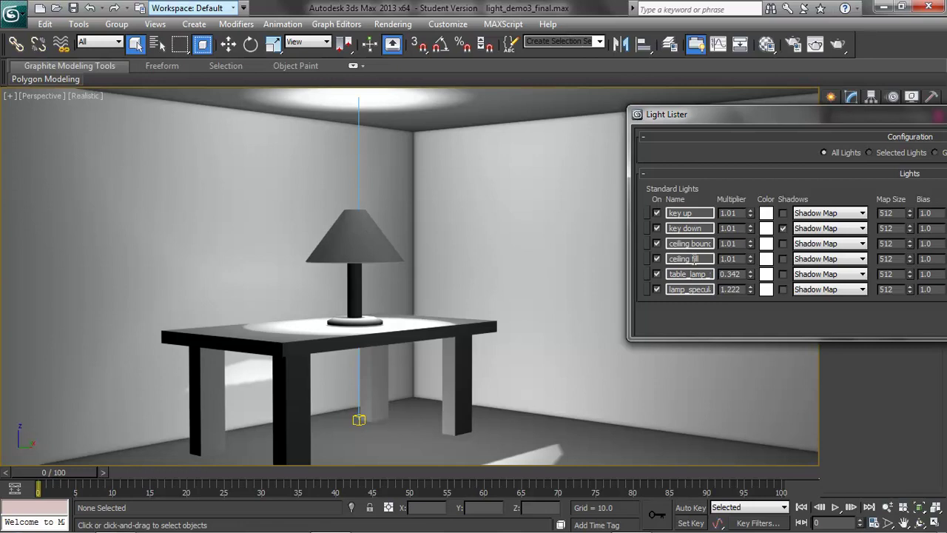
Create a standard omni light at the lamp's centre in the Top view and raise it into the shade, to about Z 123.
left_click(934, 523)
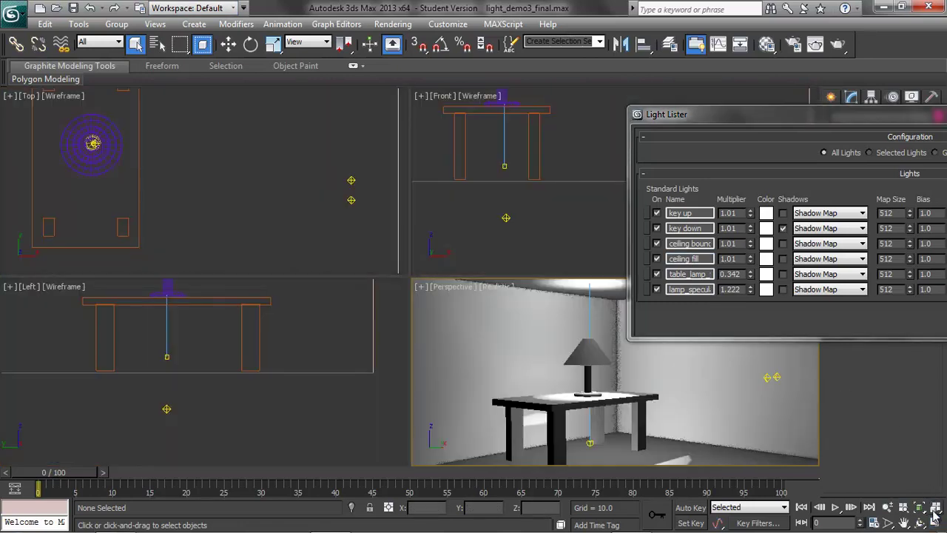
left_click(193, 23)
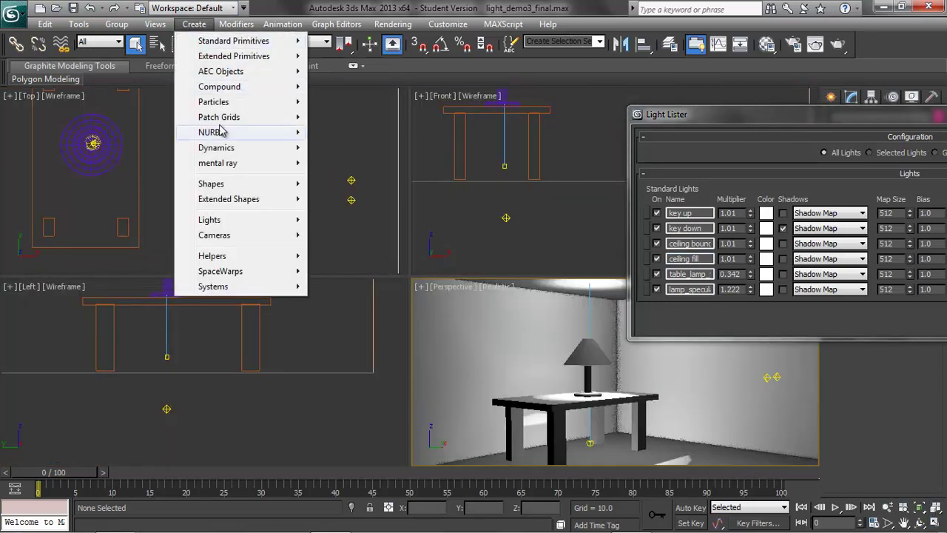
mouse_move(235, 220)
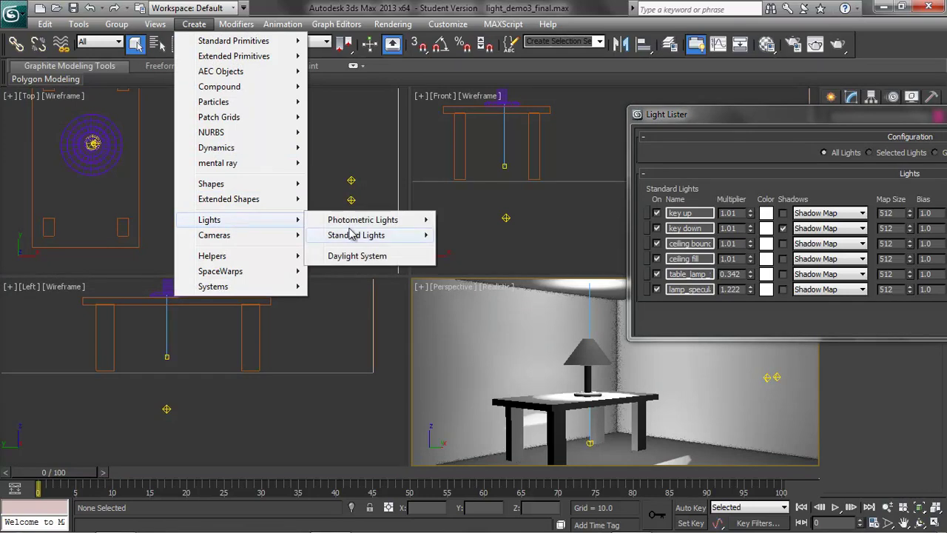
mouse_move(361, 236)
left_click(476, 299)
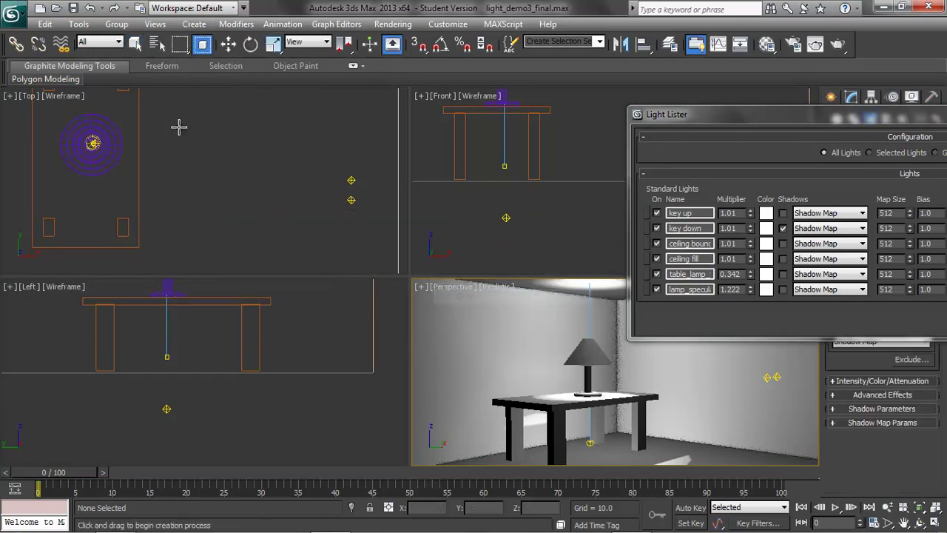
left_click(93, 143)
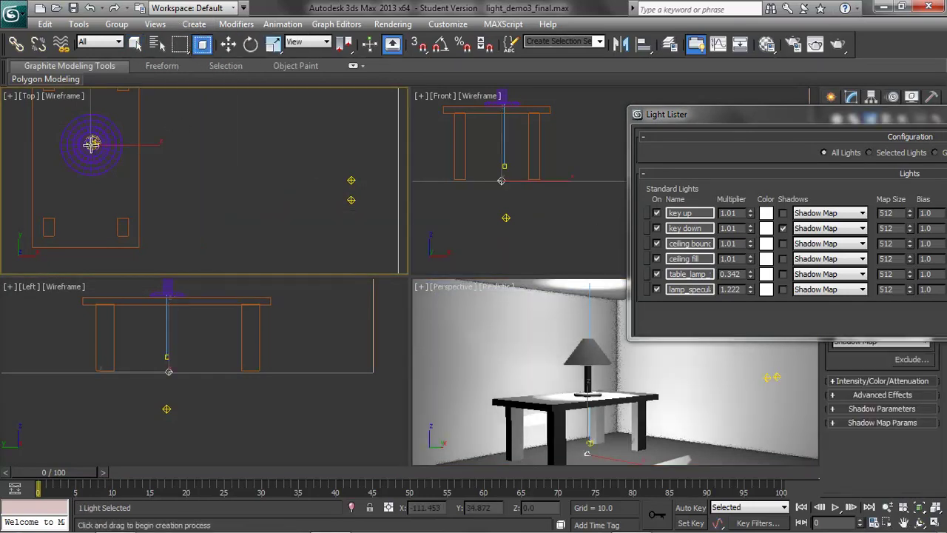
left_click(228, 44)
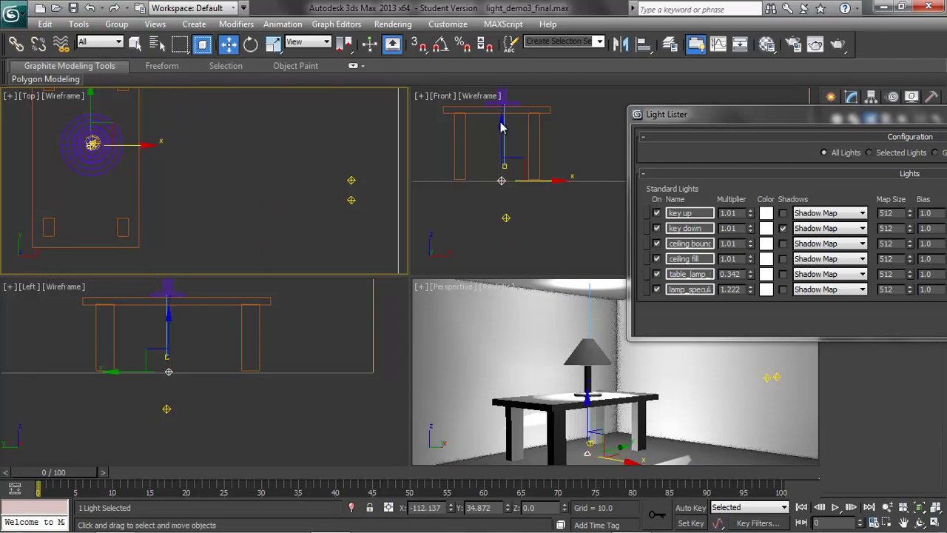
left_click_drag(502, 131, 486, 6)
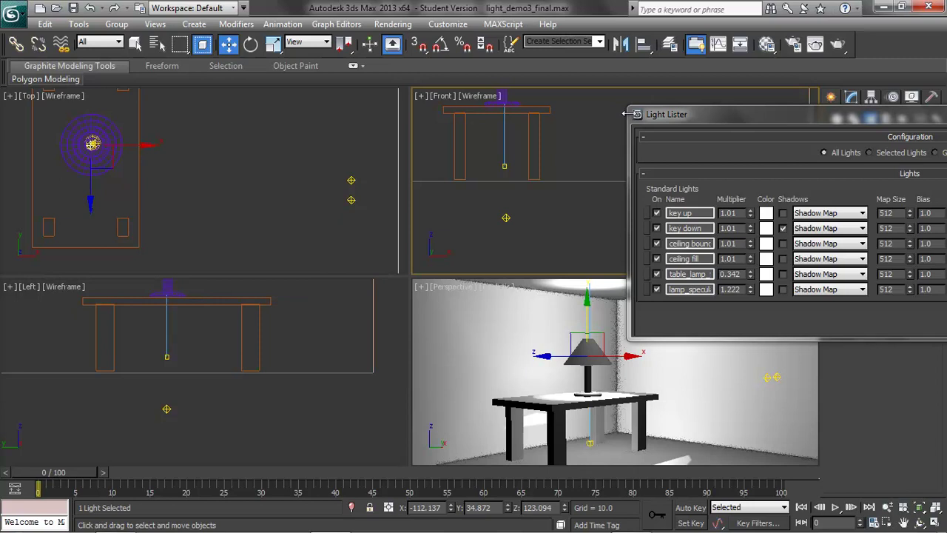
Close the Light Lister and bring the lamp into sight in the Front view.
left_click_drag(723, 117, 231, 103)
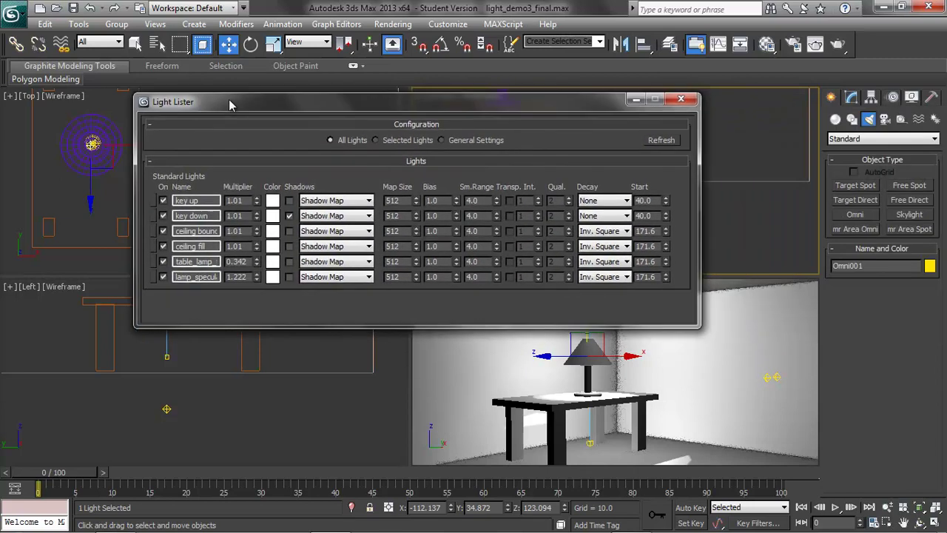
left_click(760, 94)
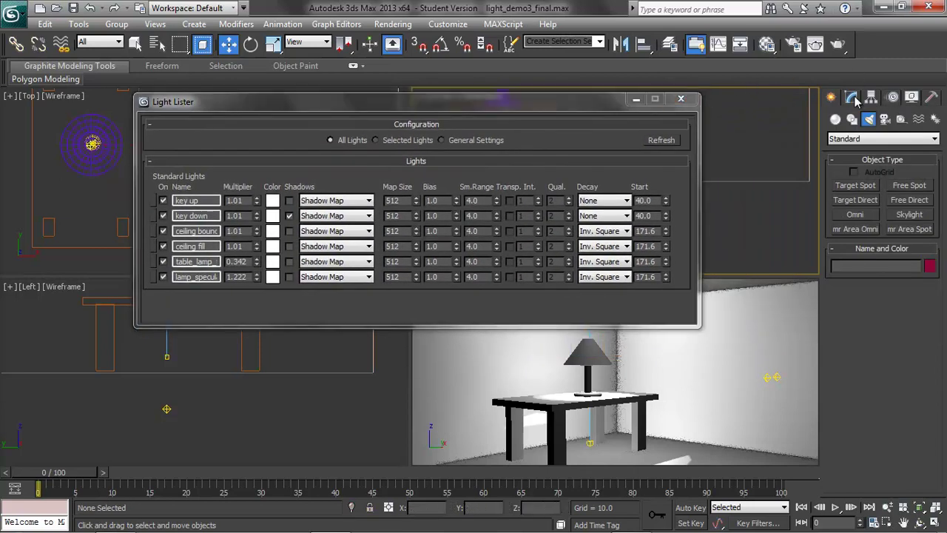
left_click(681, 99)
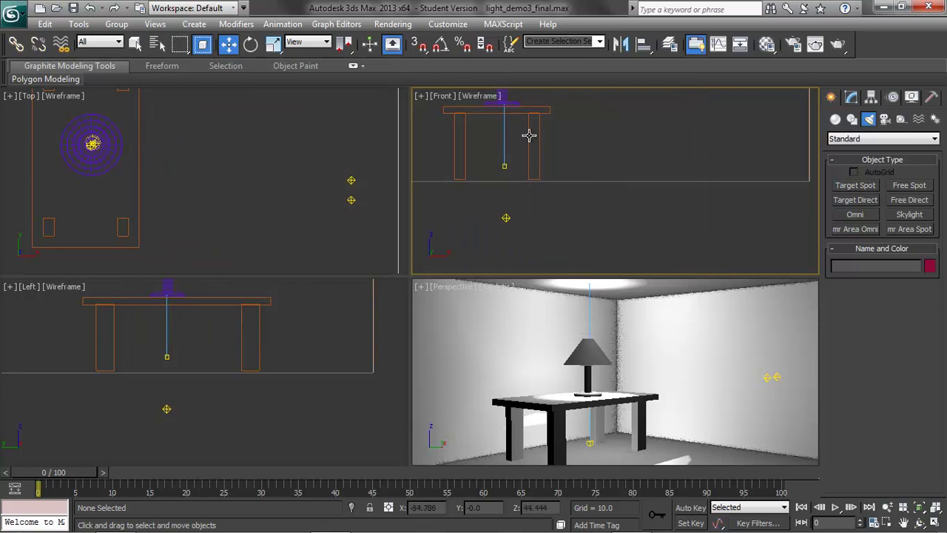
left_click_drag(596, 146, 636, 220)
middle_click_drag(621, 116, 633, 203)
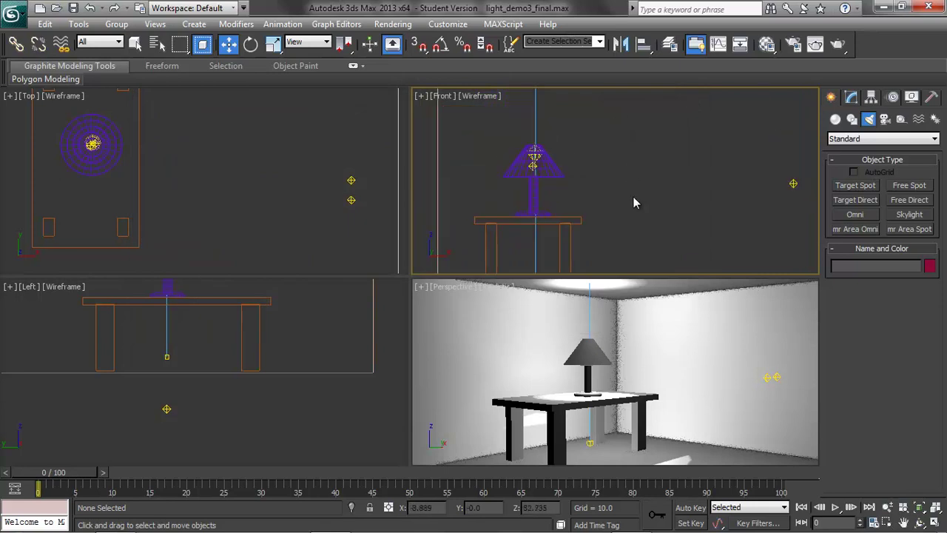
Undo the deselection of the new omni light and rename it ShadeLight.
left_click(90, 8)
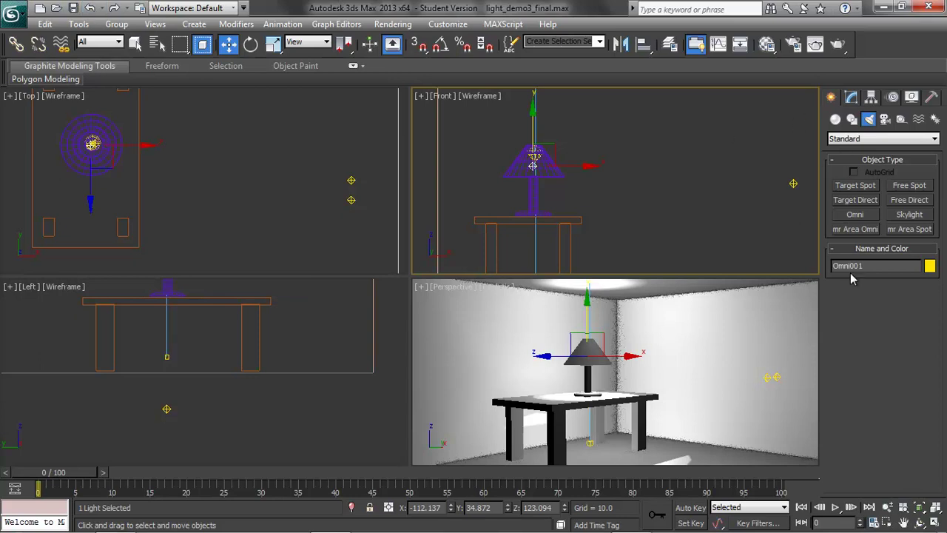
left_click(877, 264)
type("ShadeLight")
Set ShadeLight's color to a pinkish purple, about red 202, green 79, blue 183.
left_click(851, 97)
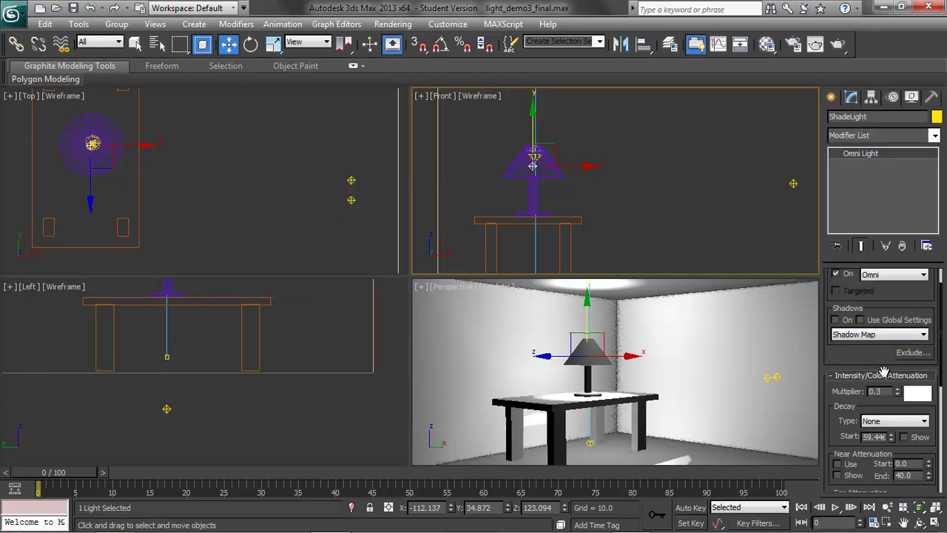
left_click(918, 394)
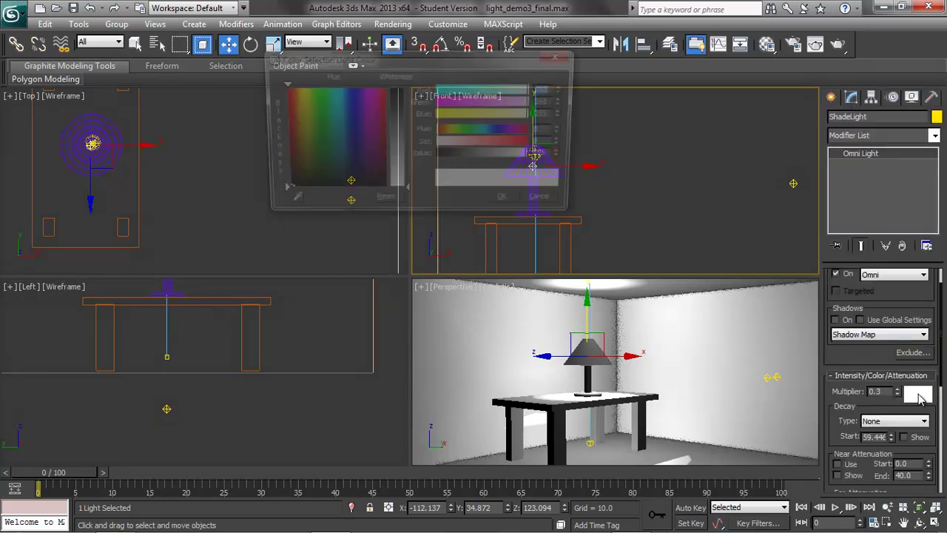
left_click(369, 119)
left_click_drag(407, 194, 411, 126)
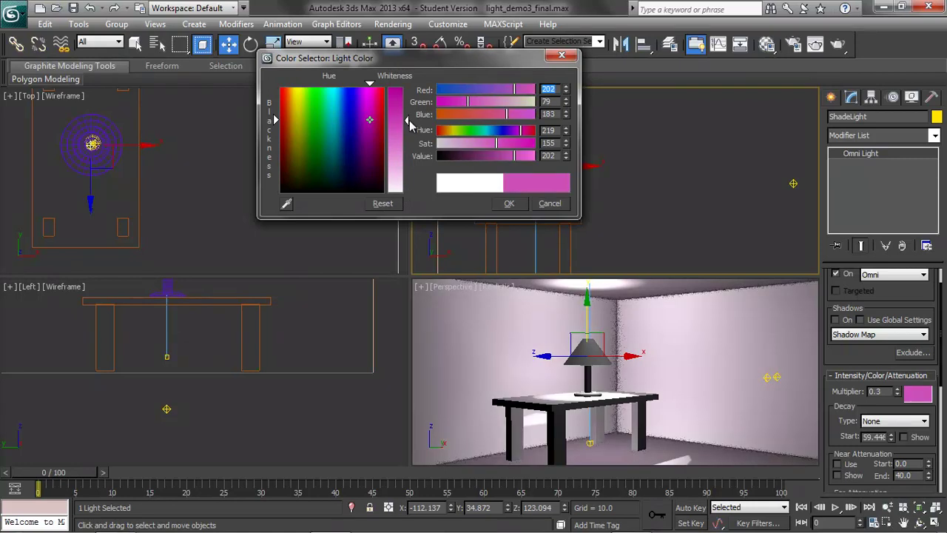
left_click(510, 204)
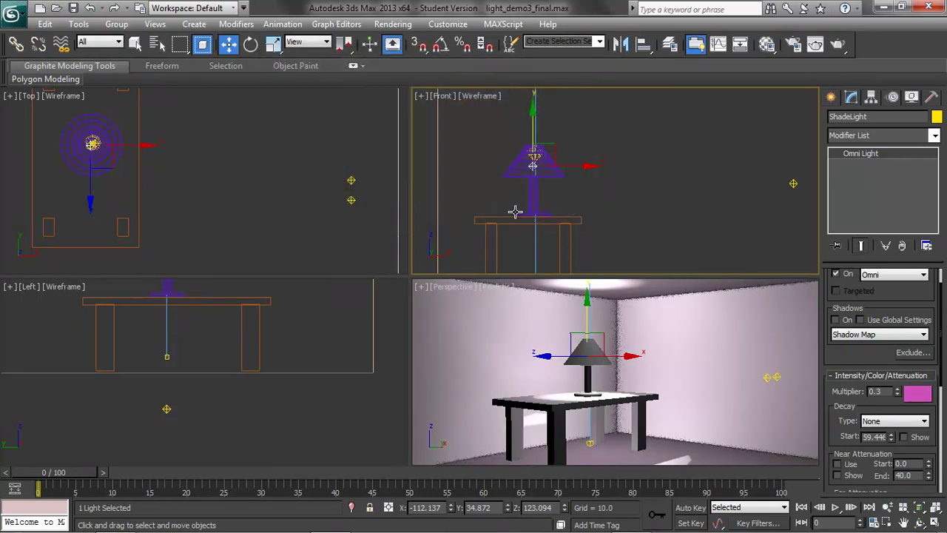
Set ShadeLight's decay type to Inverse Square.
key("d")
left_click(887, 421)
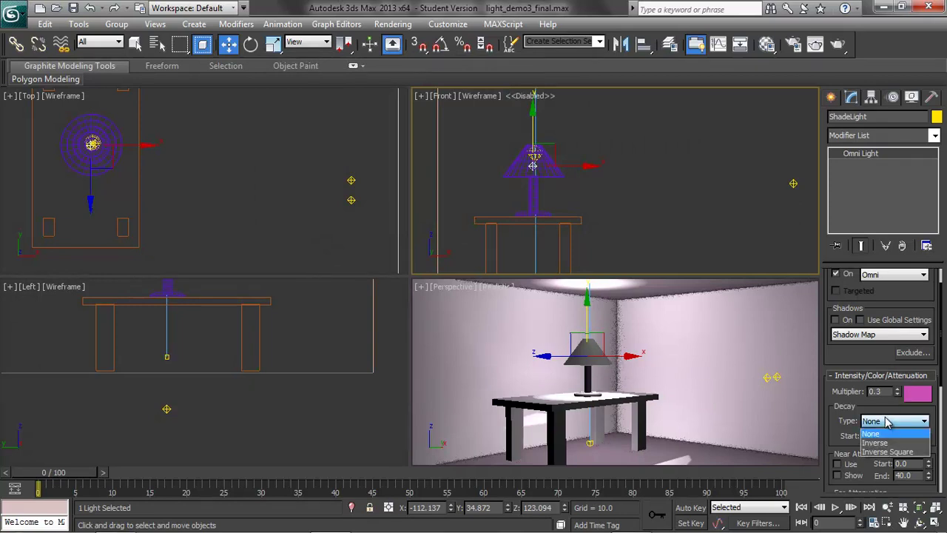
left_click(880, 451)
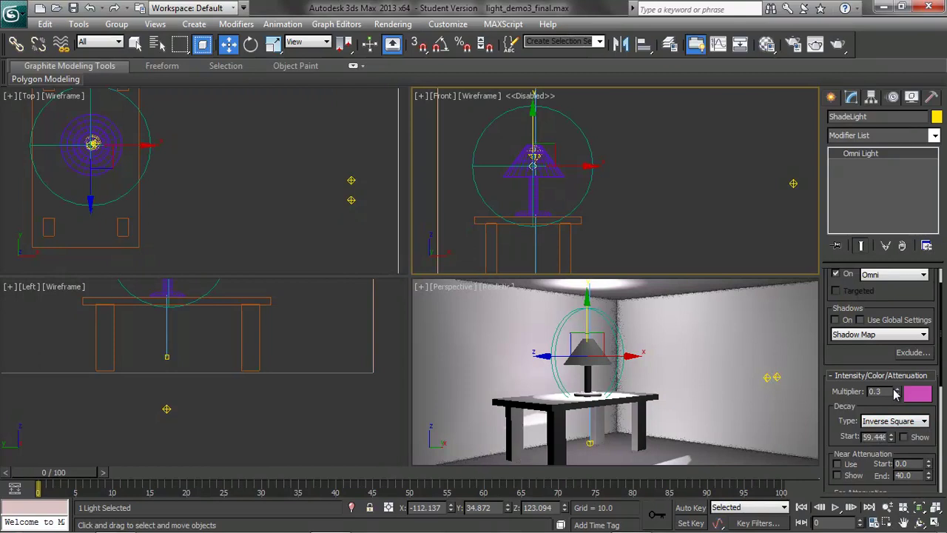
Raise ShadeLight's multiplier to 1.836 and switch off every other light in the Light Lister.
left_click_drag(898, 392, 891, 368)
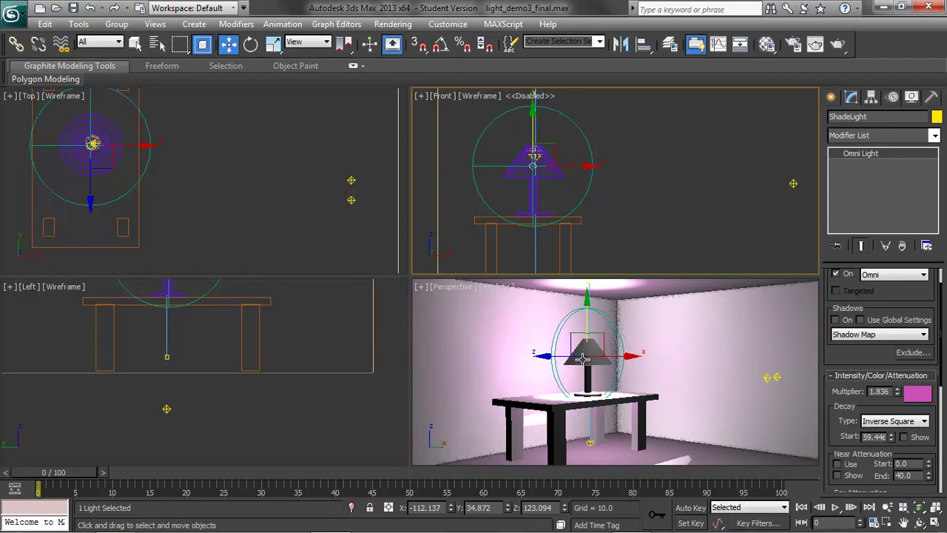
left_click(79, 24)
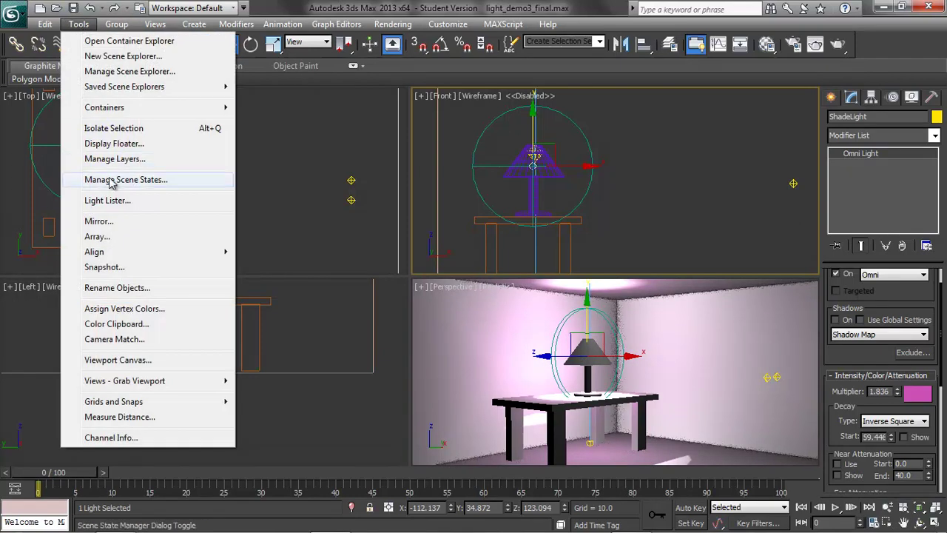
left_click(108, 200)
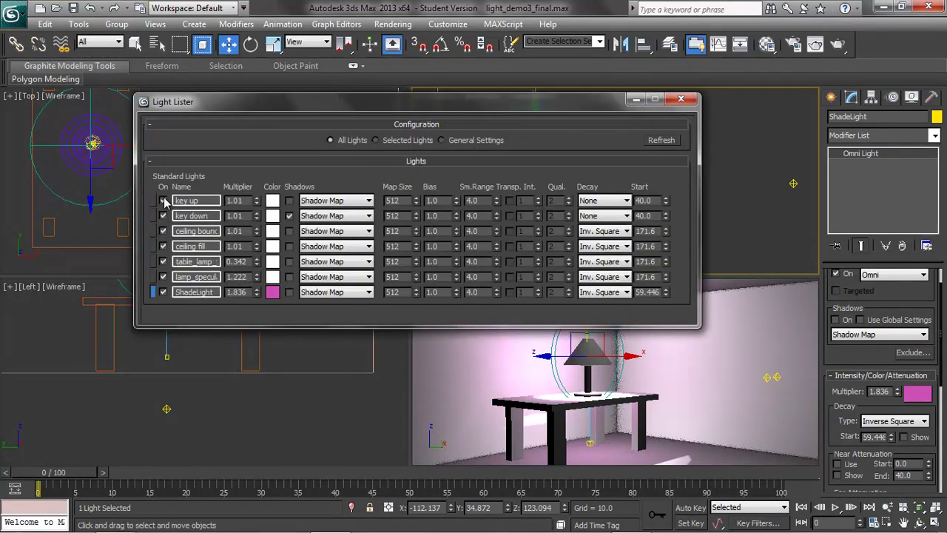
left_click(162, 215)
left_click(163, 231)
left_click(163, 246)
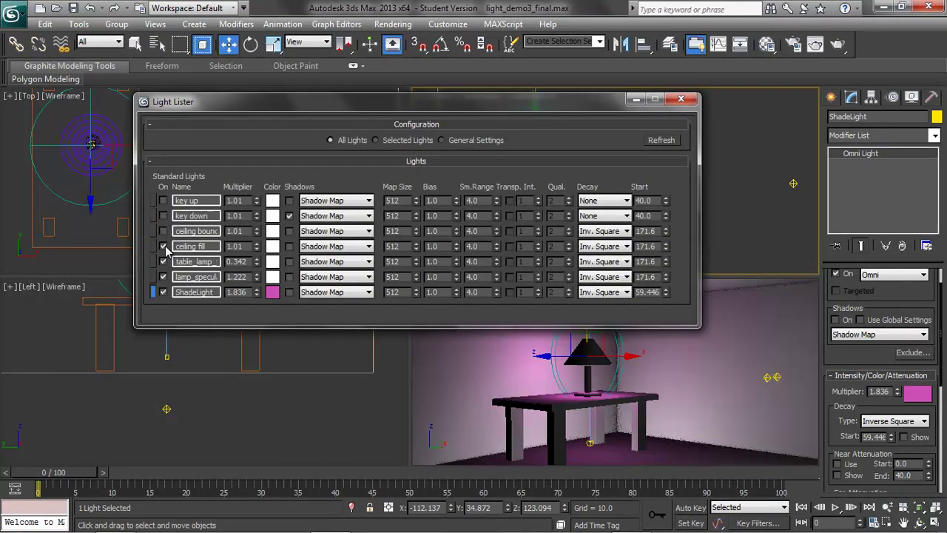
left_click(163, 261)
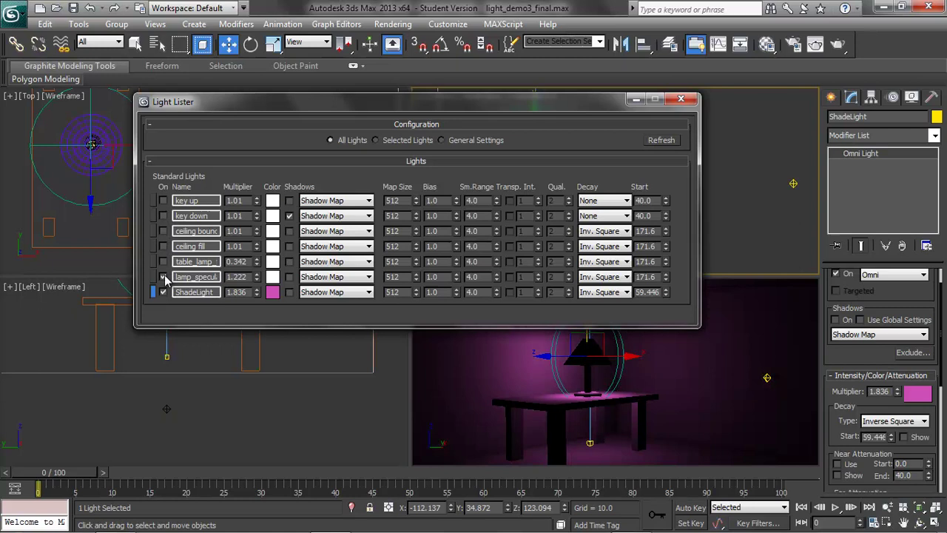
left_click(163, 277)
left_click_drag(512, 100, 375, 66)
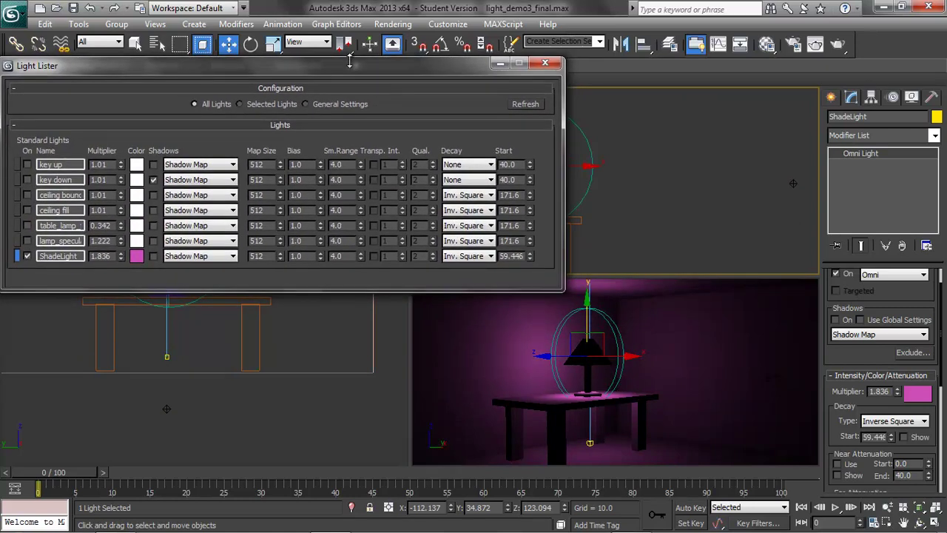
left_click_drag(353, 68, 375, 69)
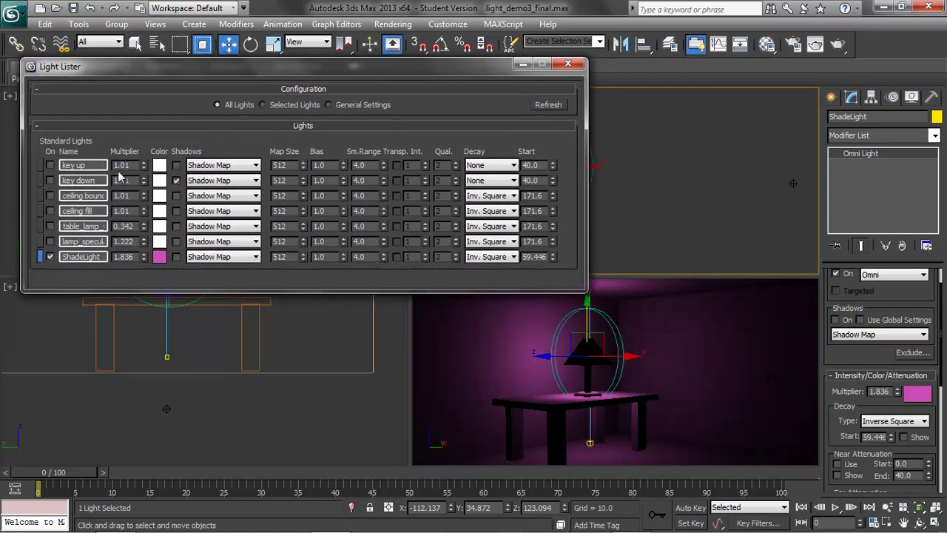
Turn the key up and key down lights back on and close the Light Lister.
left_click(49, 180)
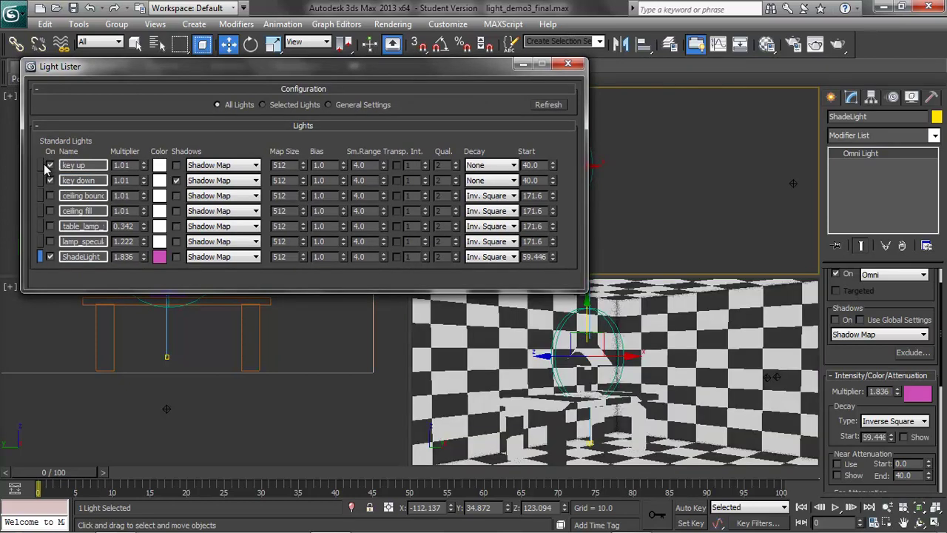
left_click(619, 390)
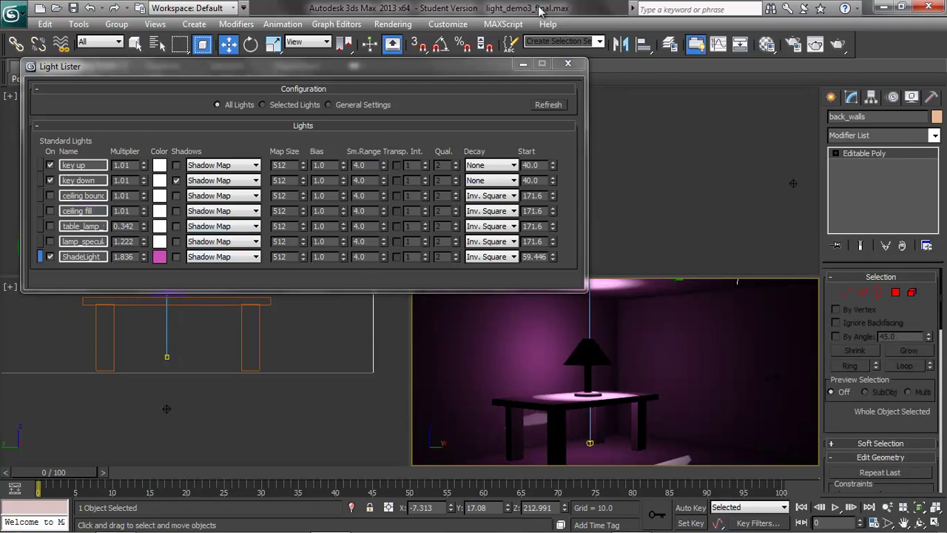
left_click(568, 63)
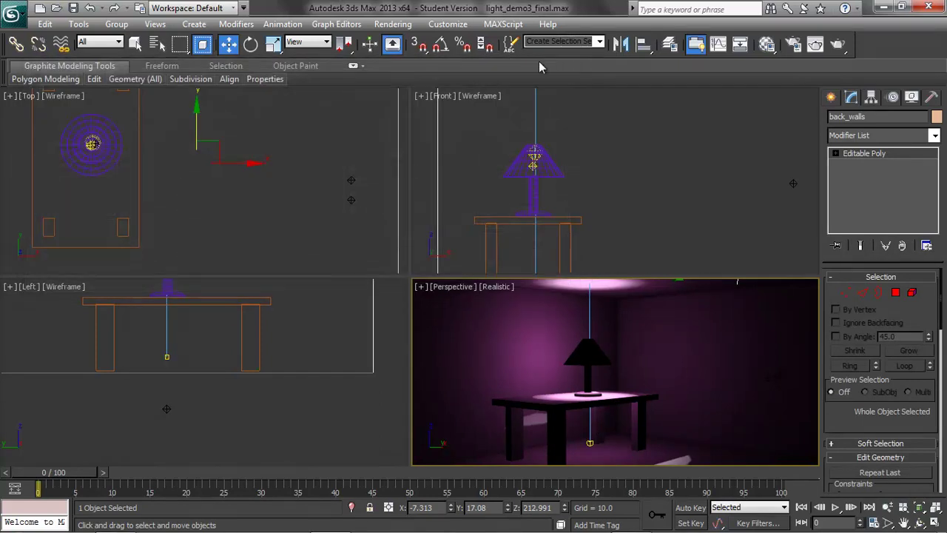
Open the finished scene light_demo4_final.max from the ART154_A05_Final folder.
left_click(12, 17)
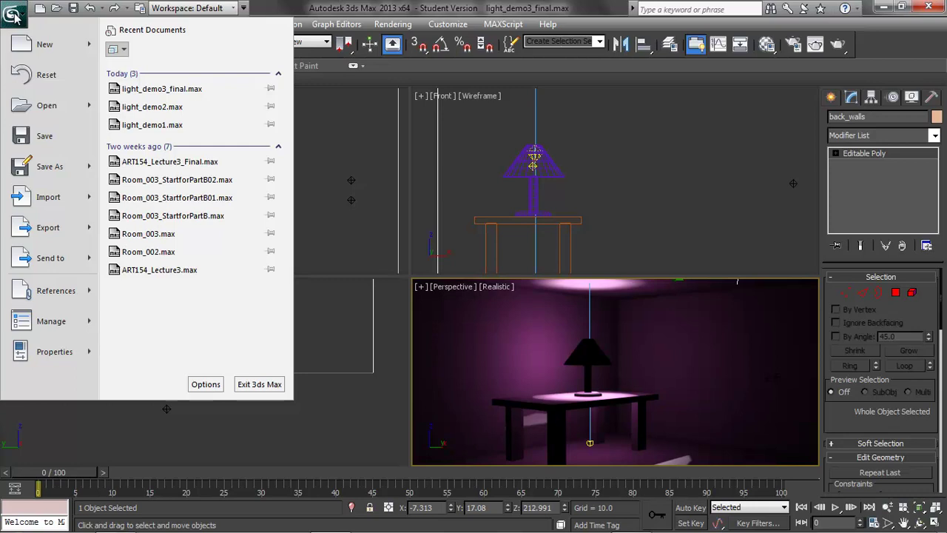
left_click(55, 108)
left_click(505, 325)
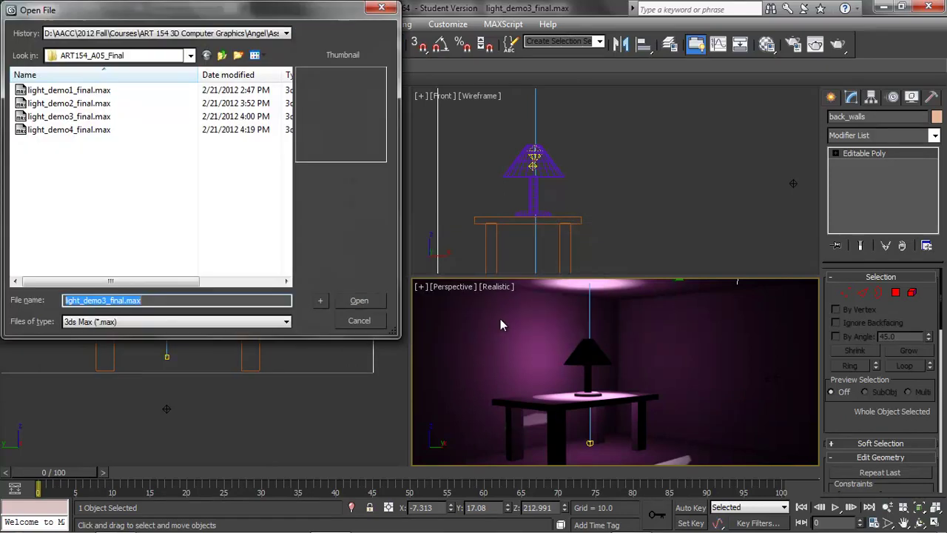
left_click(88, 129)
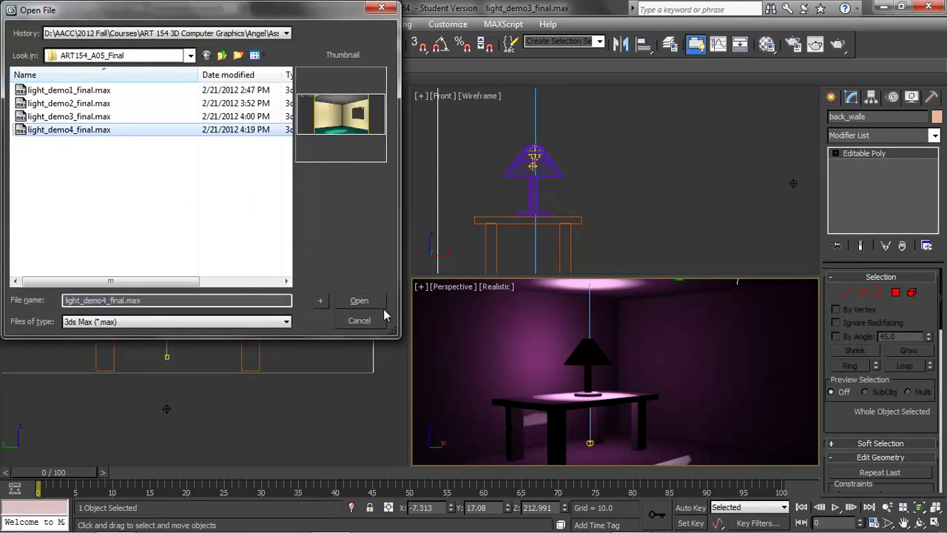
left_click(362, 301)
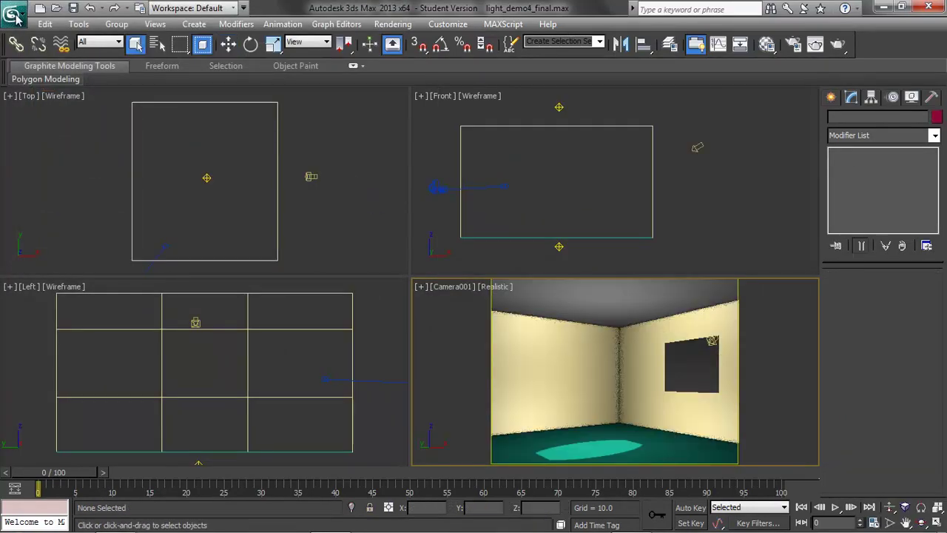
Open light_demo4.max from the ART154_A05_Start folder and test-render its Perspective view.
left_click(13, 15)
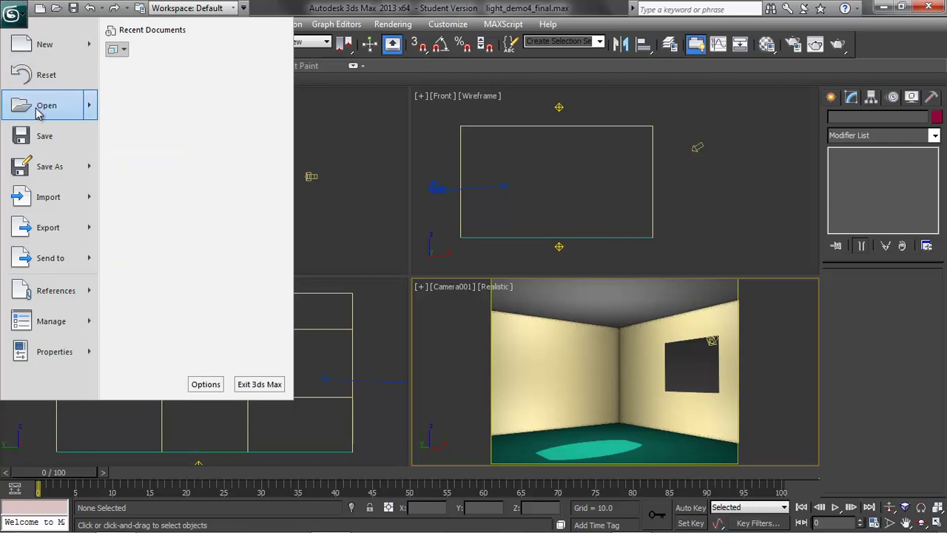
left_click(41, 108)
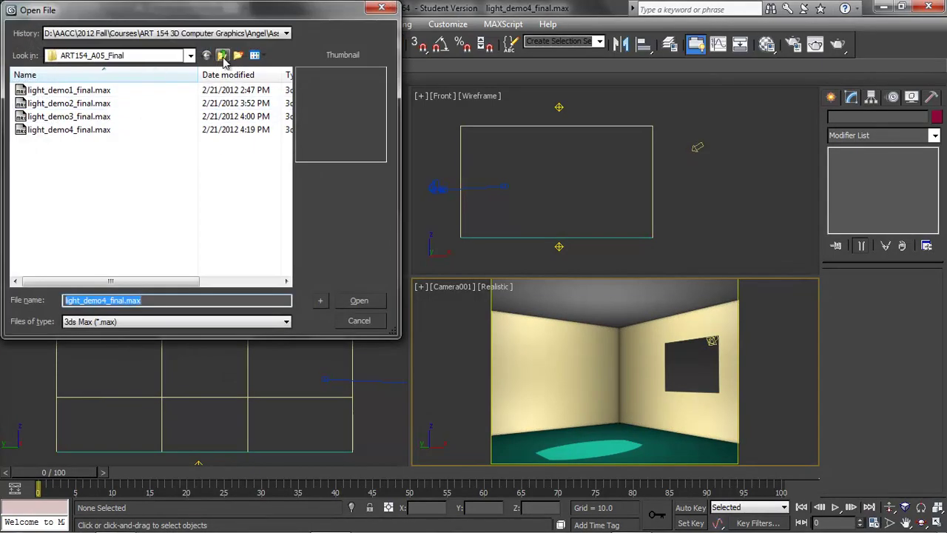
left_click(222, 56)
double_click(91, 103)
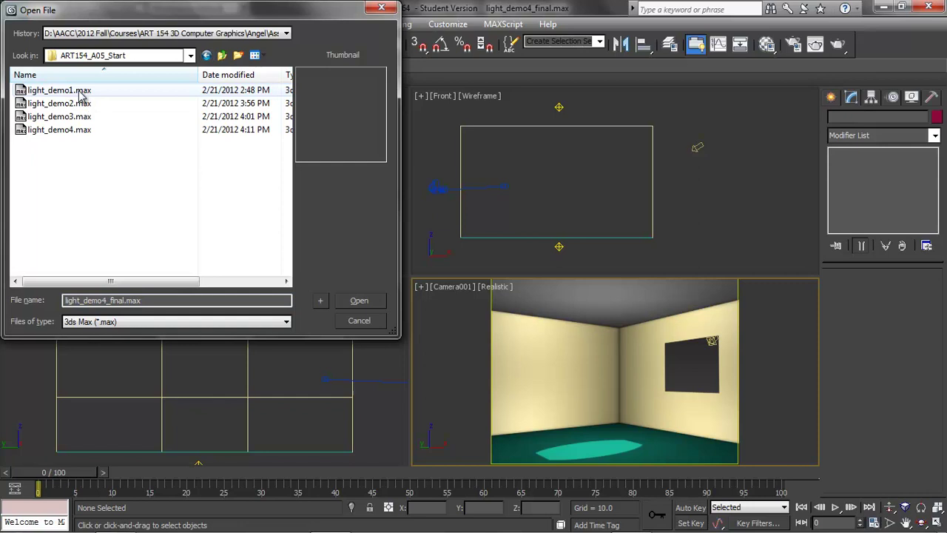
left_click(68, 130)
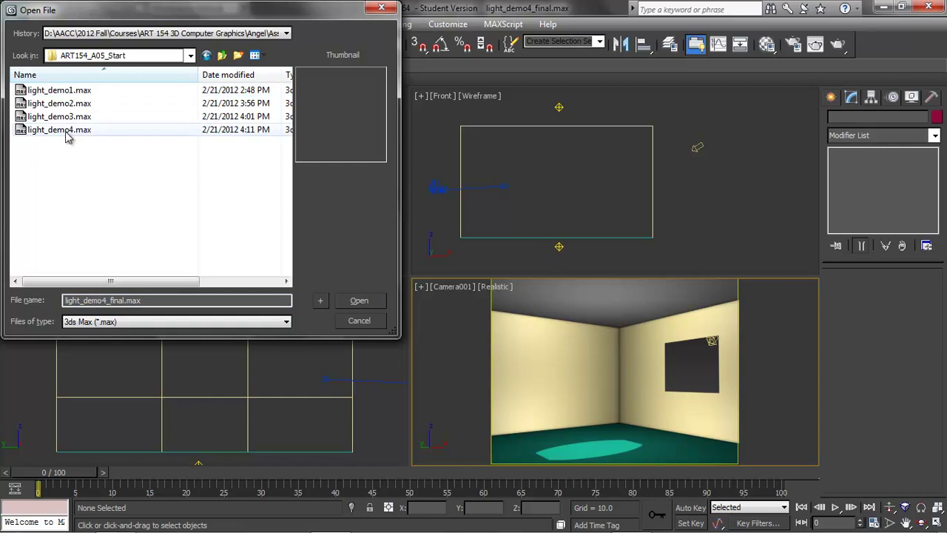
left_click(358, 302)
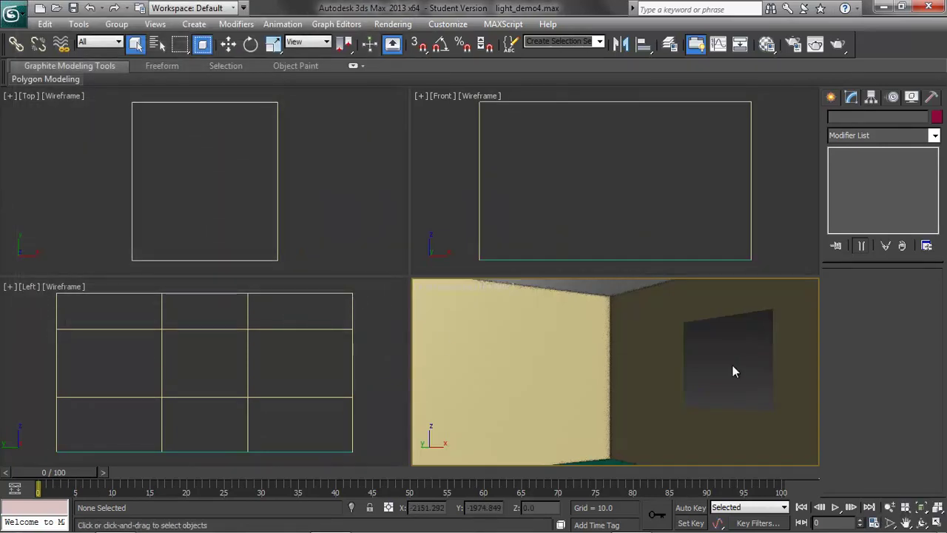
left_click(837, 45)
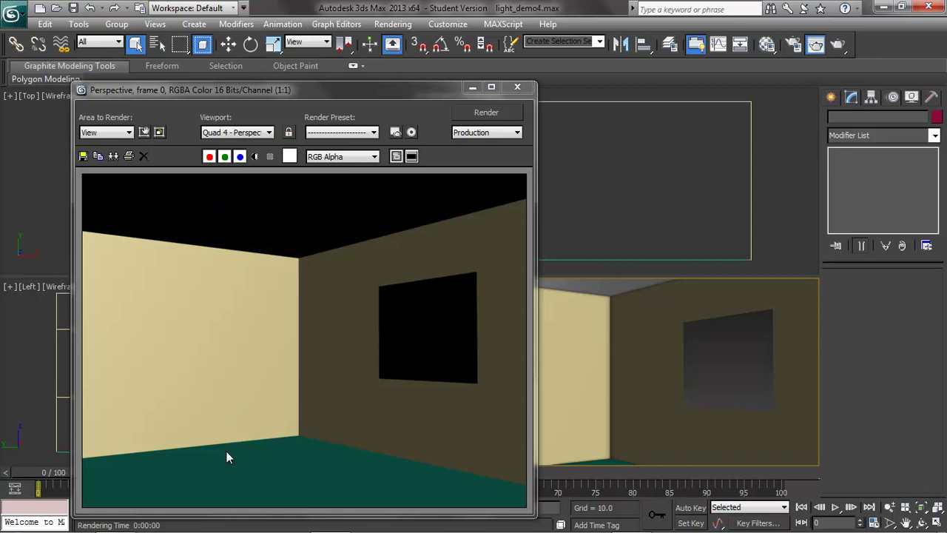
left_click(517, 87)
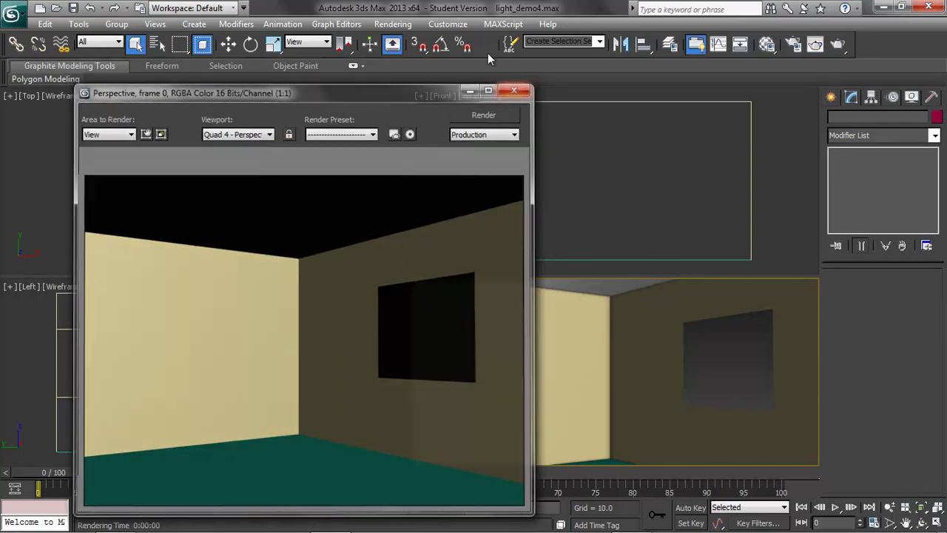
Set the environment background color to a pale blue, red 221, green 230, blue 239, and render the Perspective view to check it.
left_click(393, 24)
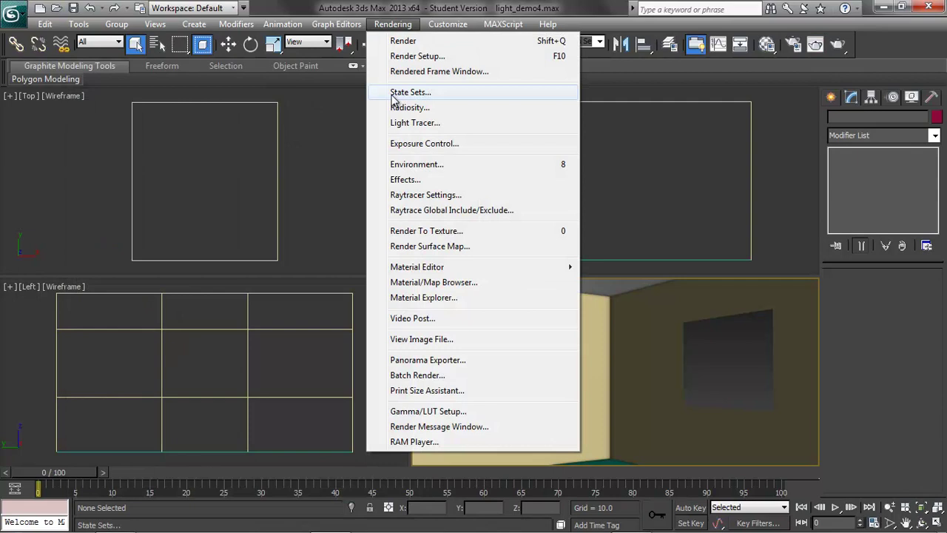
left_click(412, 164)
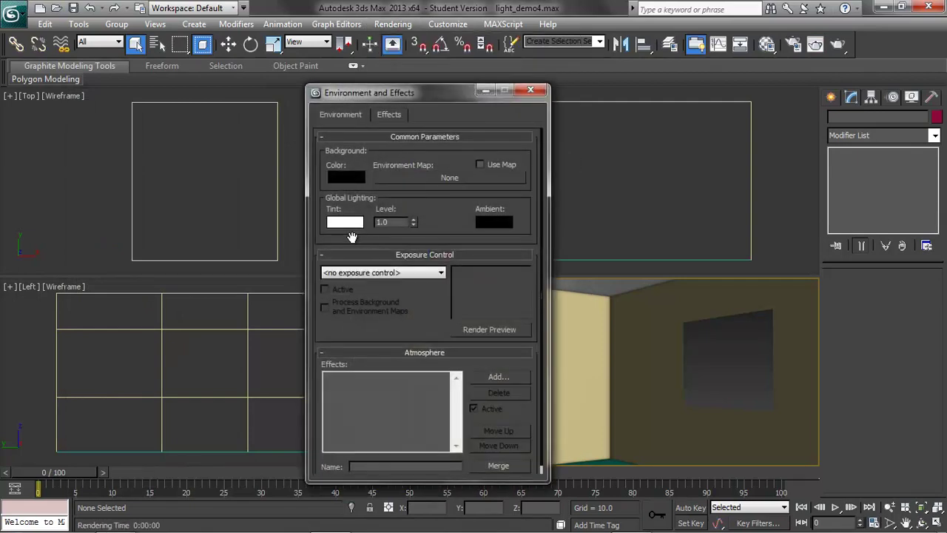
left_click(349, 180)
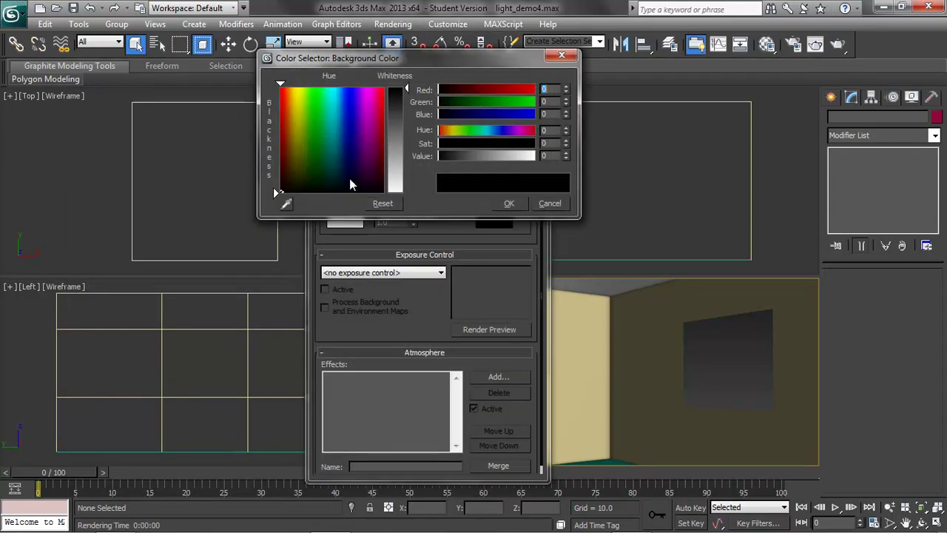
left_click(342, 138)
left_click_drag(407, 88, 405, 183)
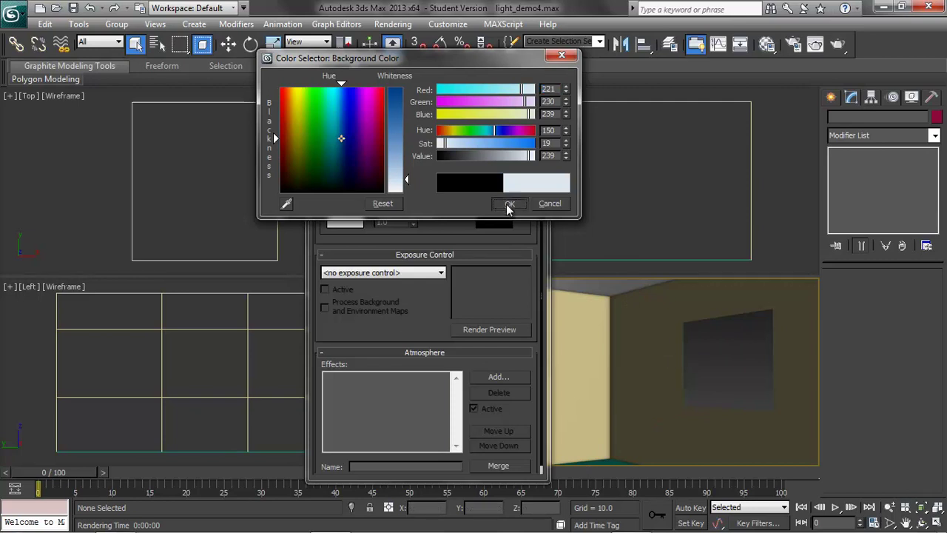
left_click(507, 204)
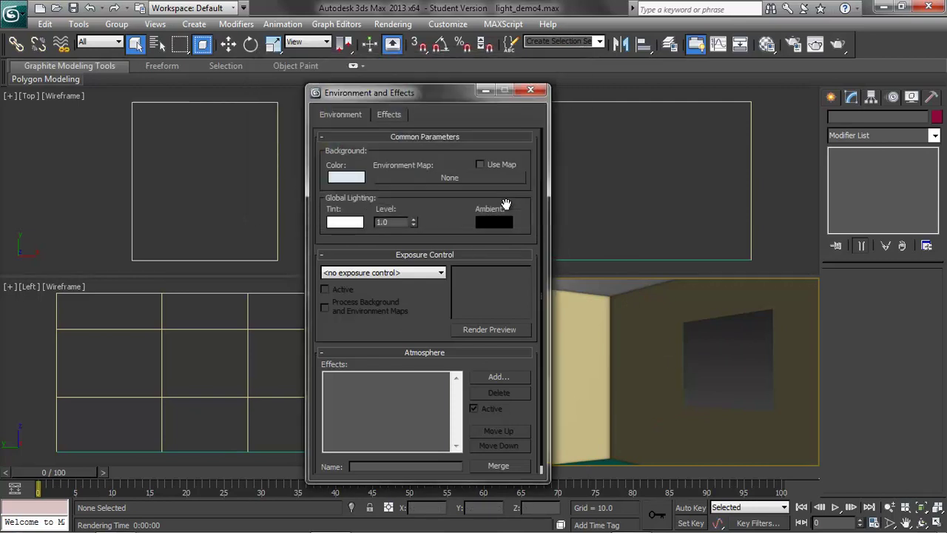
left_click(530, 90)
left_click(838, 45)
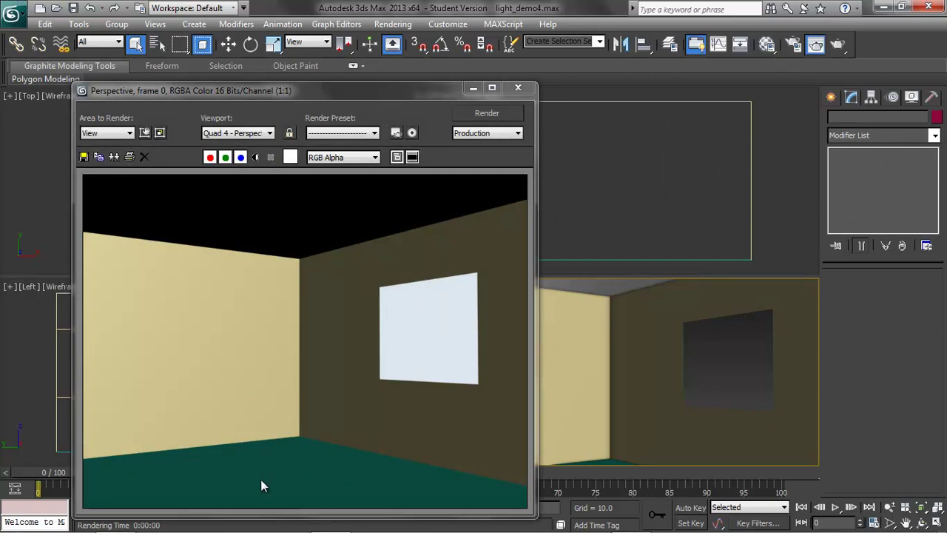
left_click(520, 88)
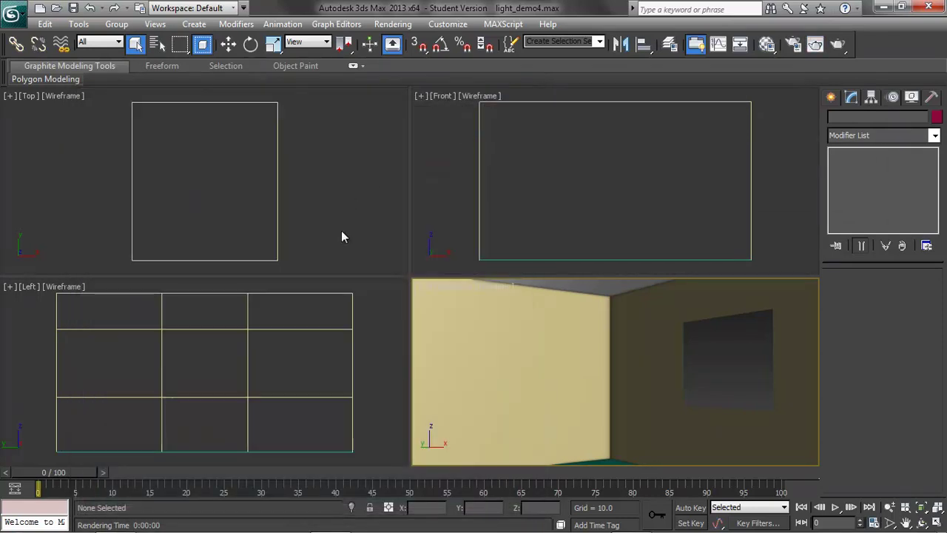
Create a standard target directional light in the Top view, starting outside the room's window side and aiming toward the room.
left_click(195, 26)
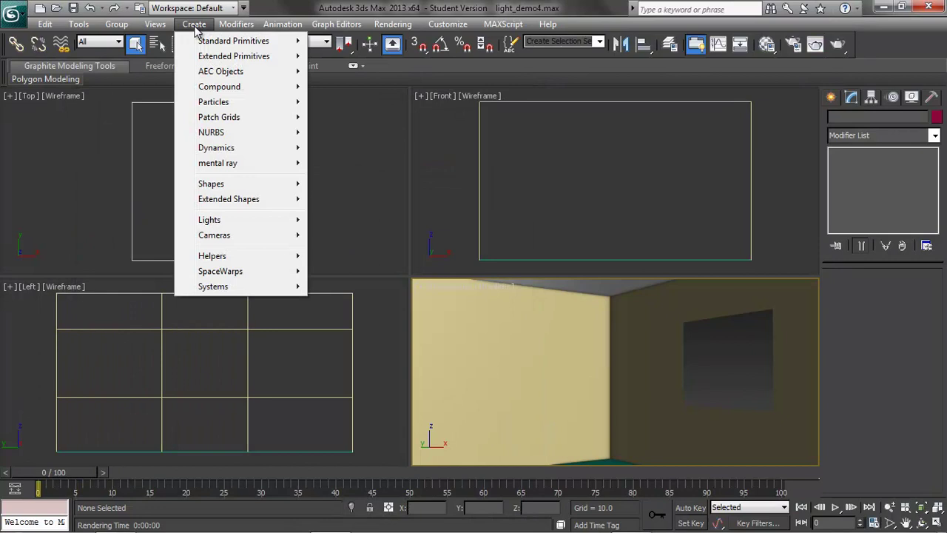
mouse_move(277, 225)
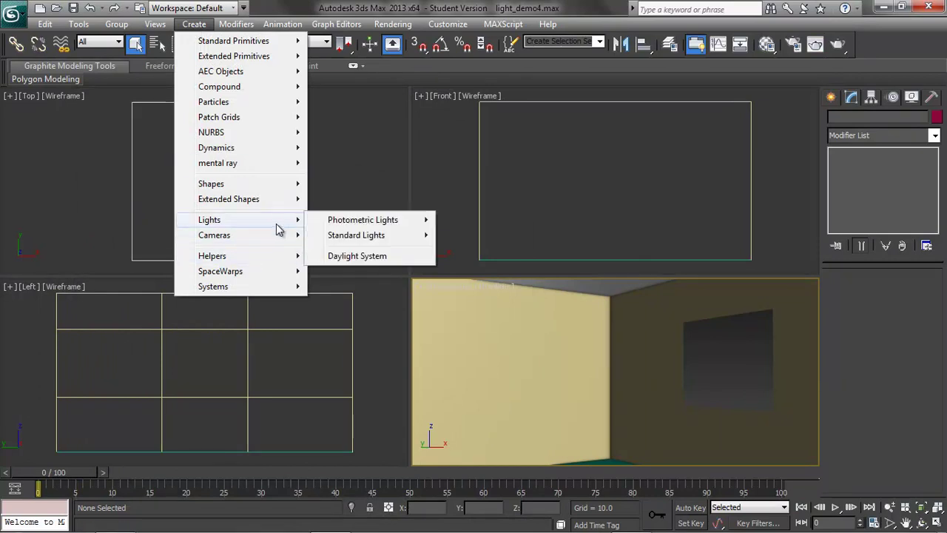
mouse_move(354, 242)
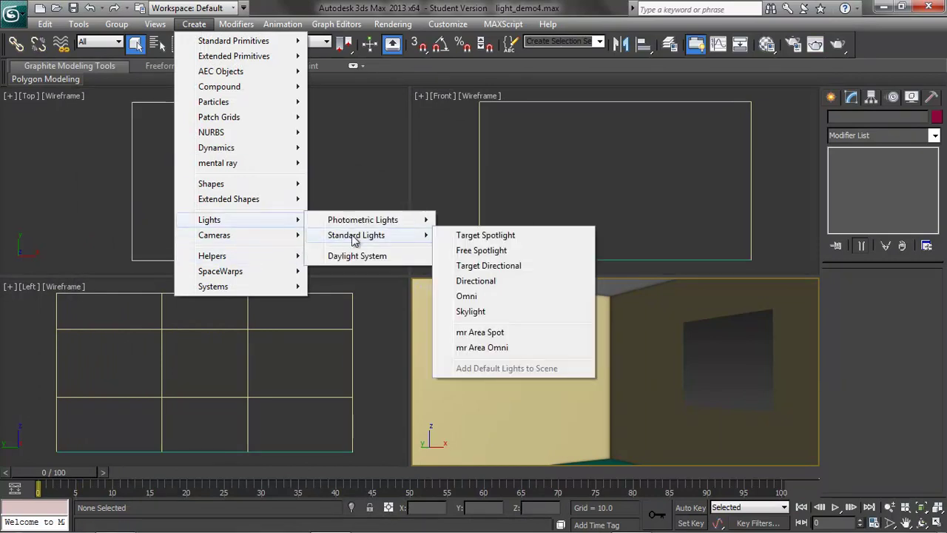
left_click(489, 265)
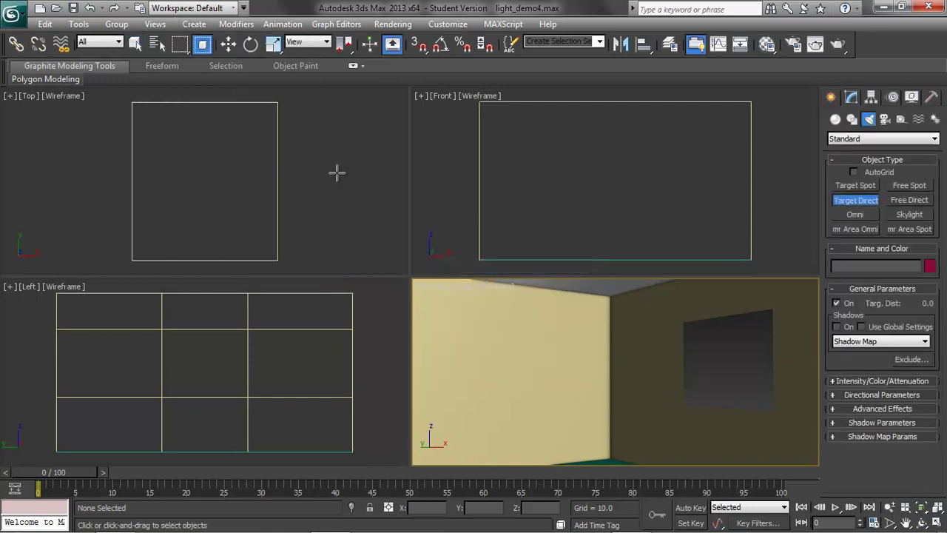
left_click_drag(336, 173, 283, 181)
Move the directional light and its target apart along X in the Top view, with the light outside and the target inside the room.
left_click(227, 43)
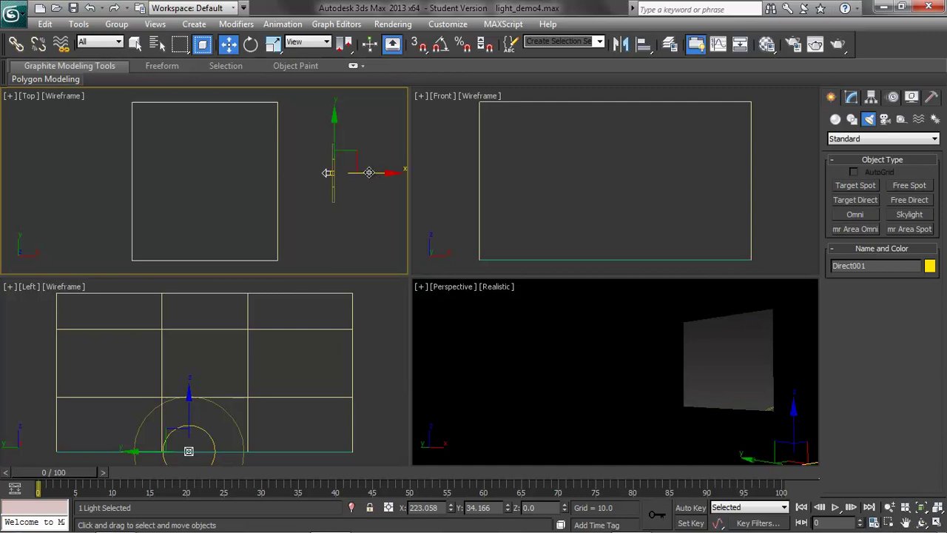
left_click_drag(327, 173, 268, 175)
left_click(330, 173)
Raise the directional light in the Front view to about Z 281, so it slants down through the window wall toward its target.
left_click_drag(581, 188, 512, 168)
left_click(632, 259)
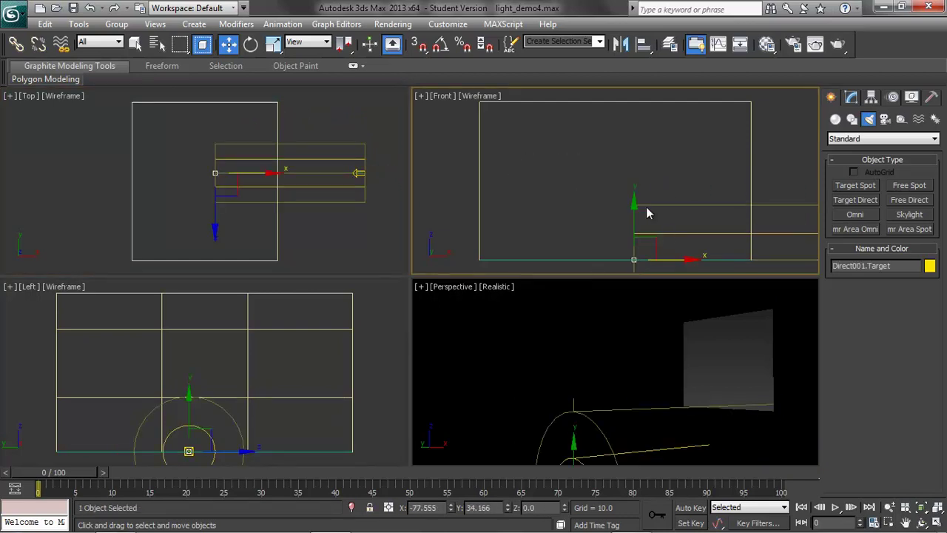
left_click(851, 97)
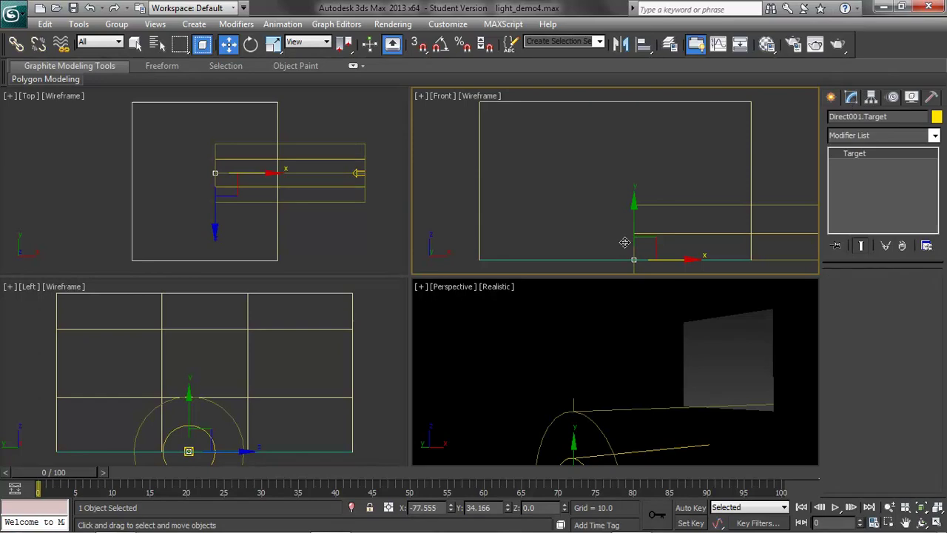
left_click(359, 173)
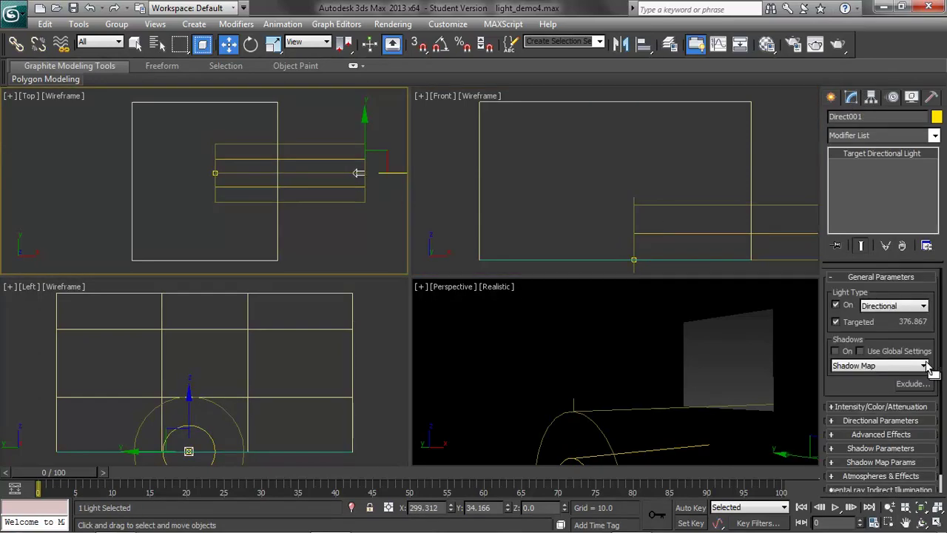
left_click(836, 321)
left_click(369, 380)
left_click(782, 185)
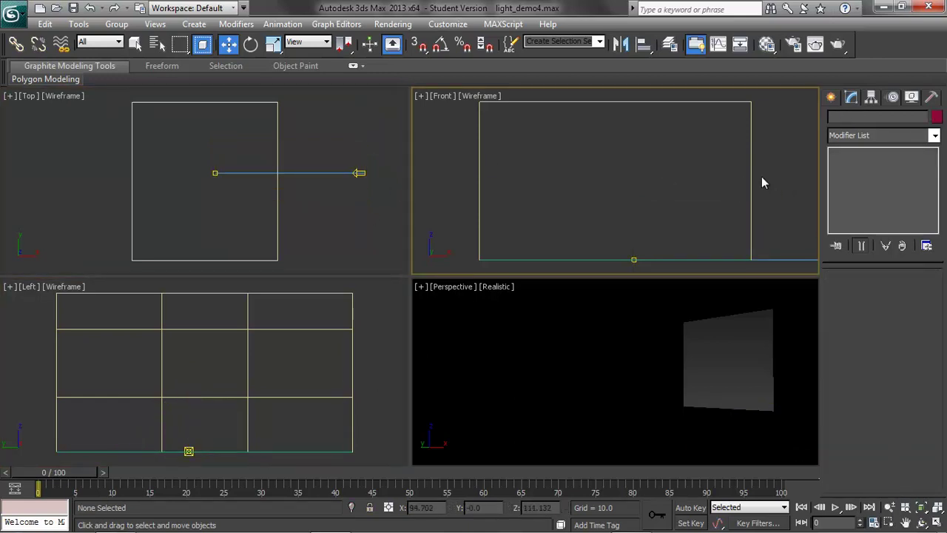
scroll(710, 170, "down", 3)
scroll(695, 174, "down", 3)
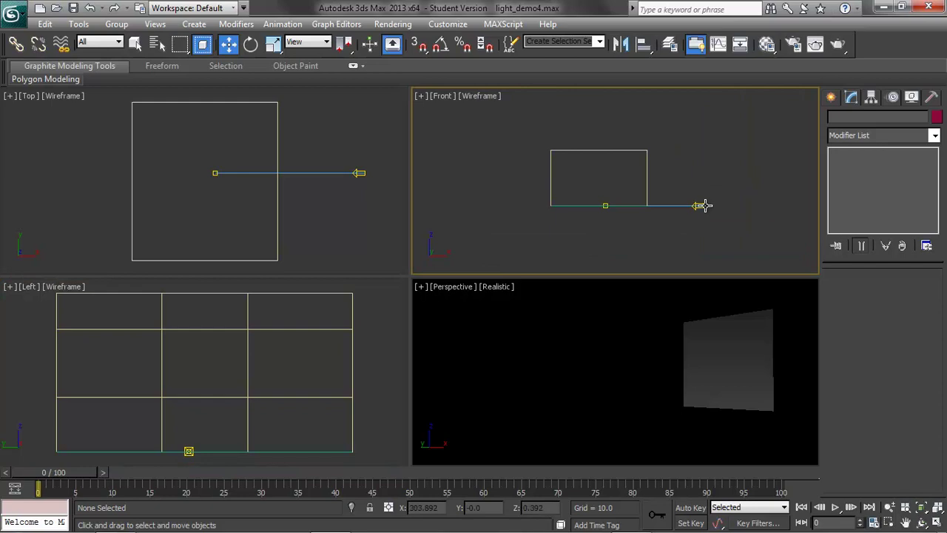
left_click(699, 205)
left_click_drag(703, 169, 664, 96)
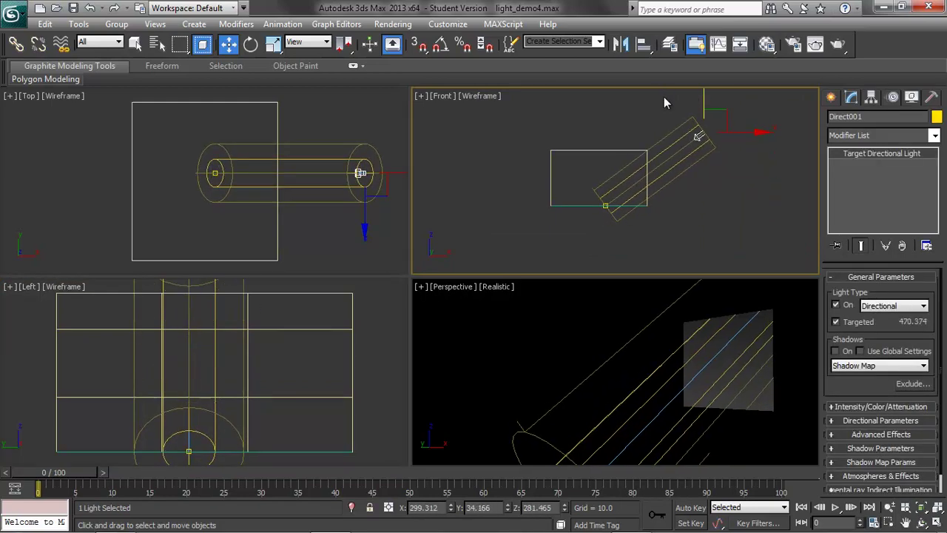
Lock rendering to the Perspective viewport and render it to check the directional light on the floor.
left_click(838, 44)
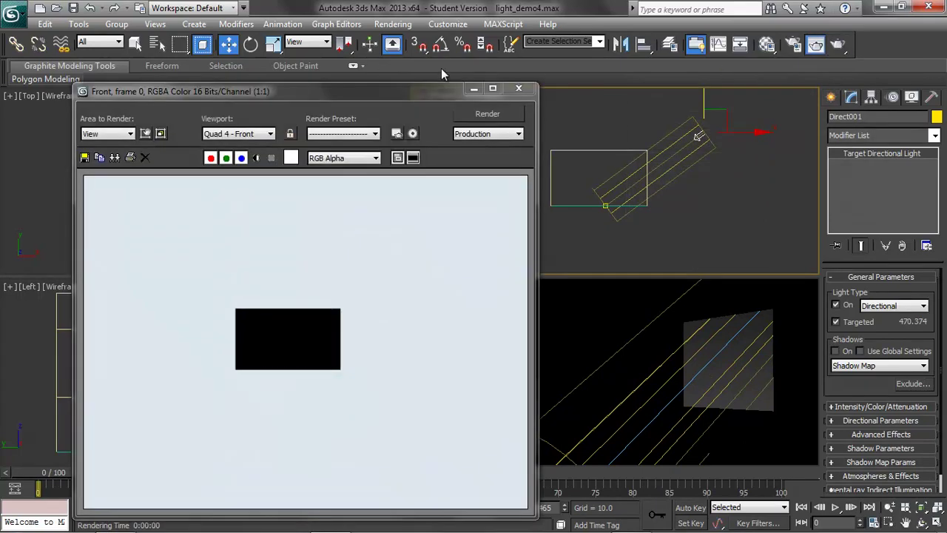
left_click(263, 135)
left_click(256, 174)
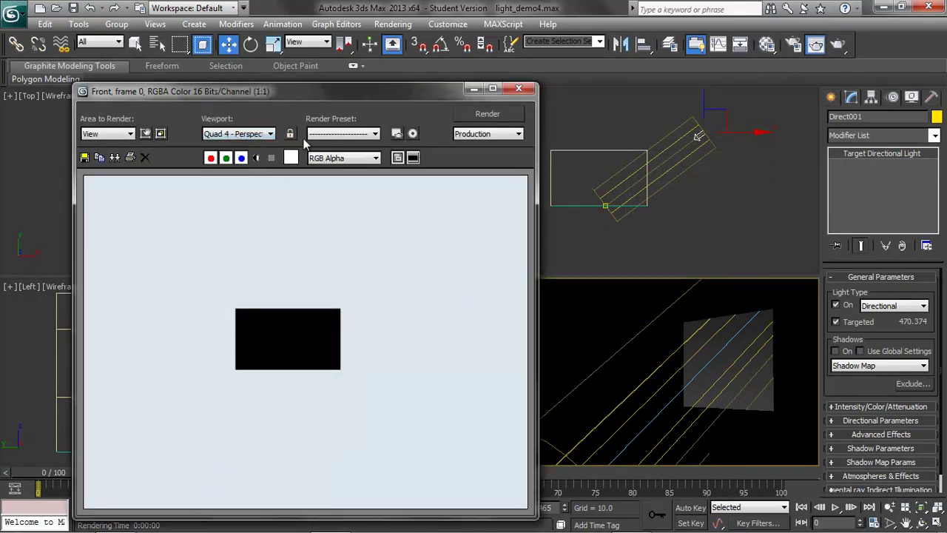
left_click(290, 135)
left_click(469, 118)
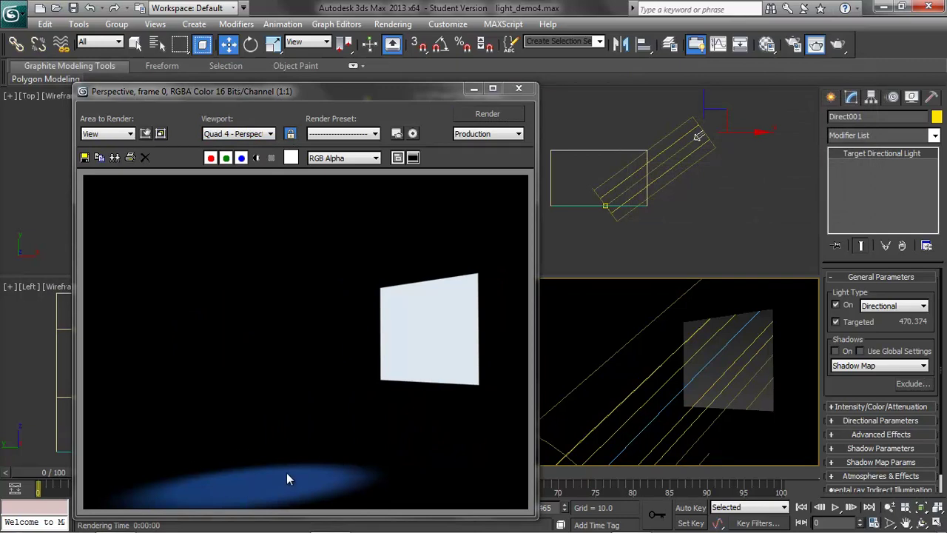
left_click(519, 88)
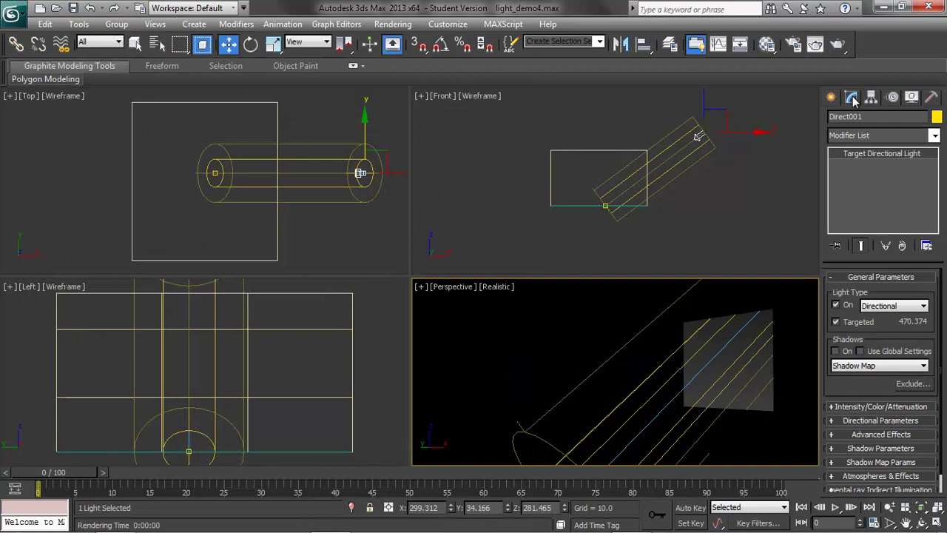
Change the directional light's color to near white, red 254, green 253, blue 254, and render the Perspective view.
left_click(832, 408)
left_click(917, 356)
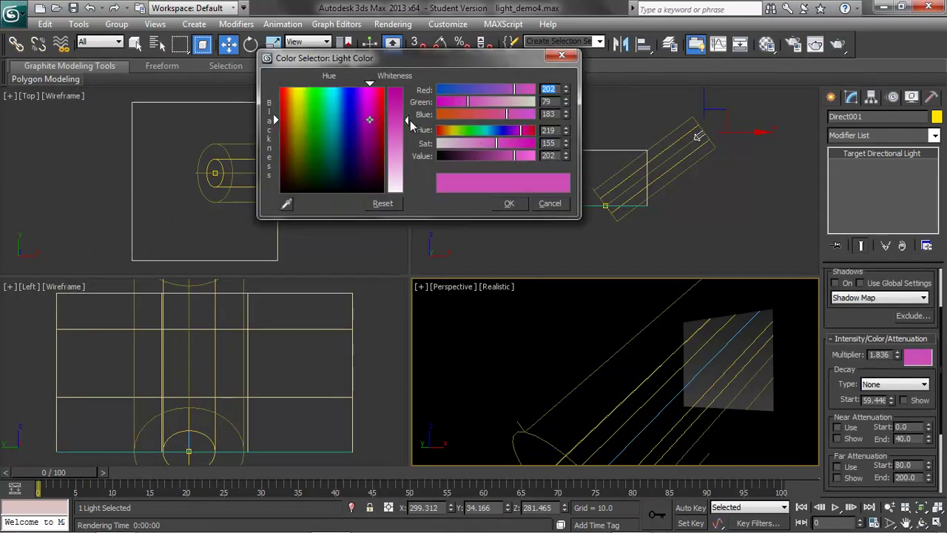
left_click_drag(411, 126, 400, 194)
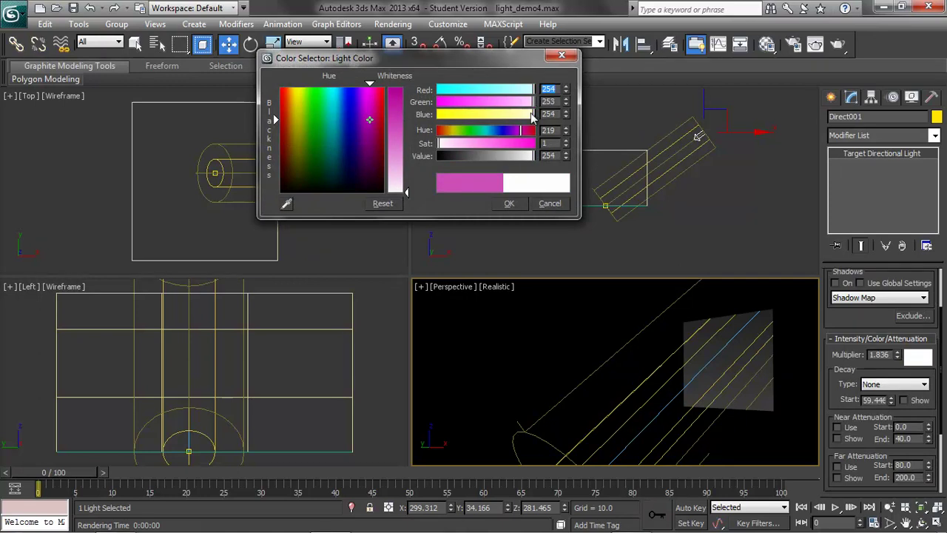
left_click(511, 205)
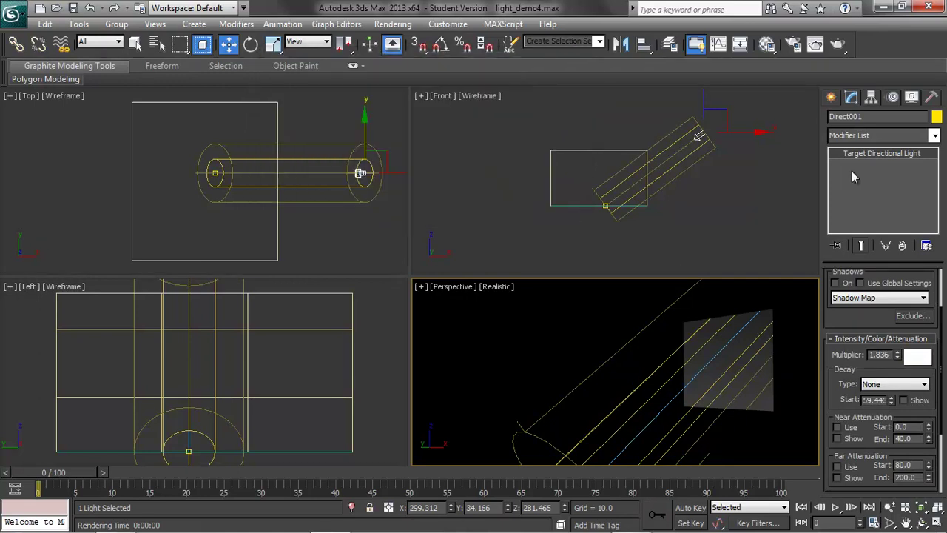
left_click(844, 46)
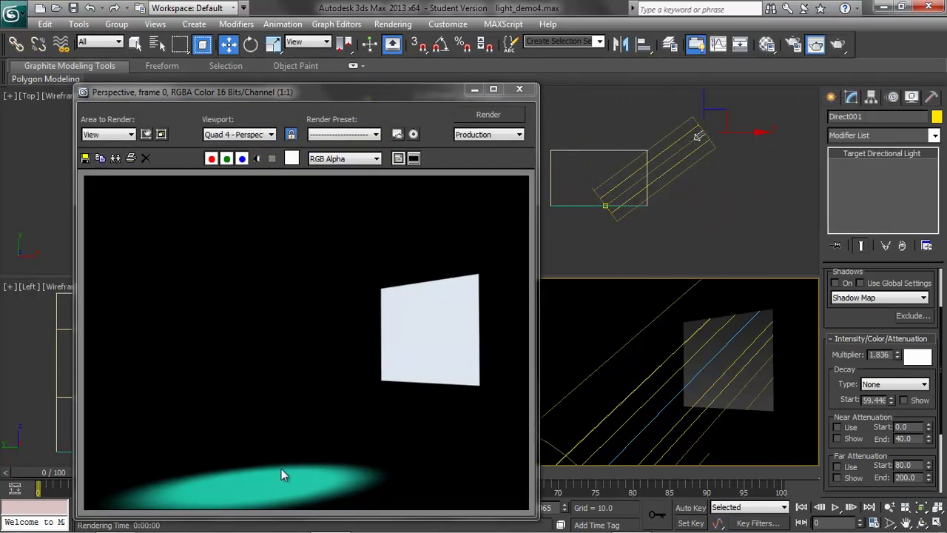
left_click(519, 89)
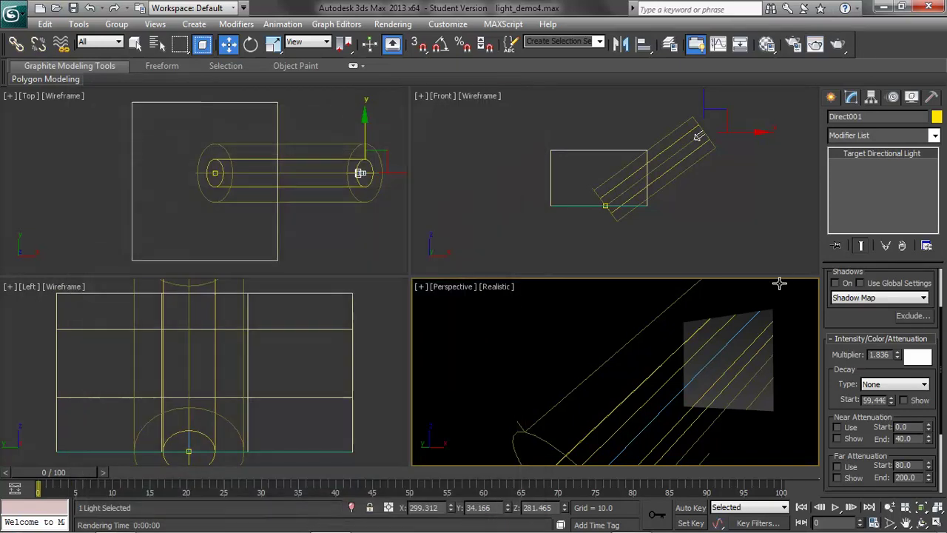
Turn on Shadow Map shadows for the directional light and render the Perspective view again.
left_click(836, 284)
left_click(839, 44)
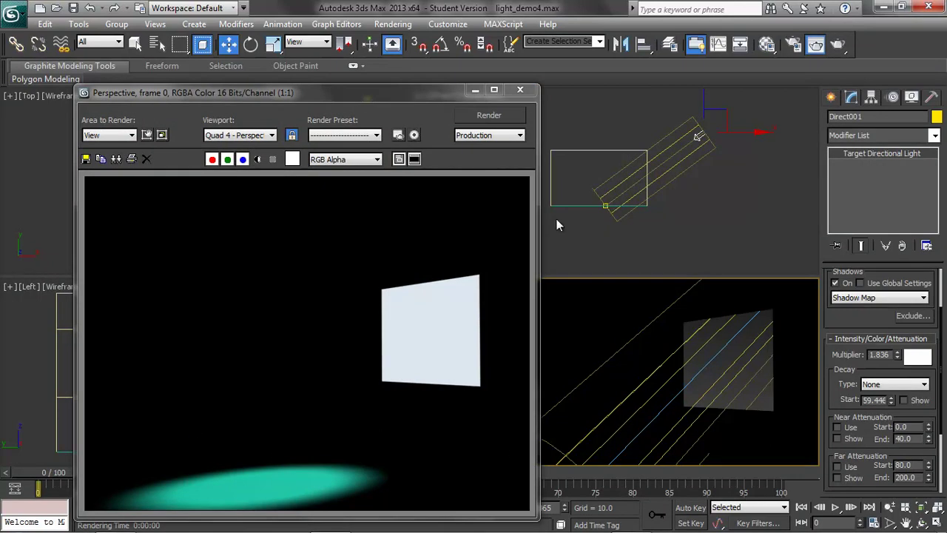
left_click(524, 93)
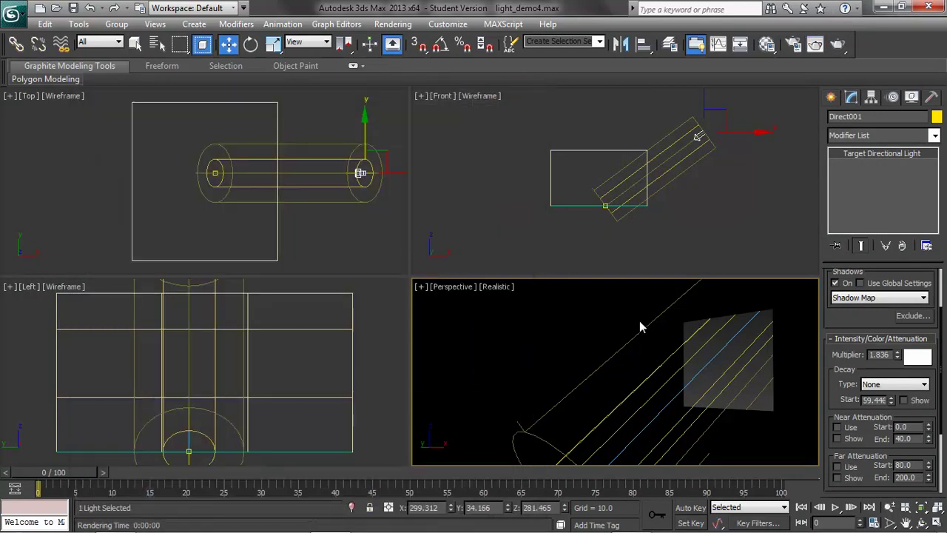
Create a camera from the current Perspective view.
left_click(195, 24)
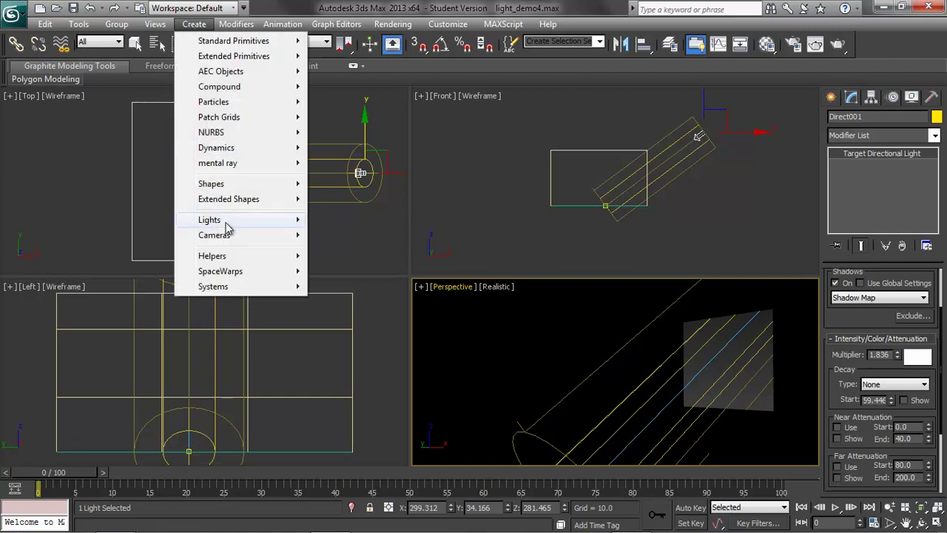
mouse_move(230, 235)
left_click(379, 272)
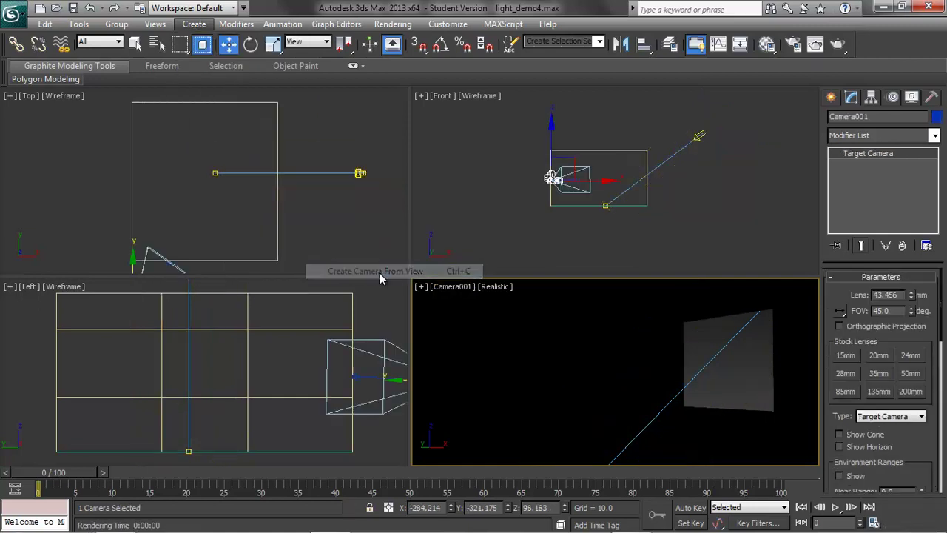
Switch the camera viewport to the view from Direct001, set its display to Shaded, and deselect everything.
left_click(452, 288)
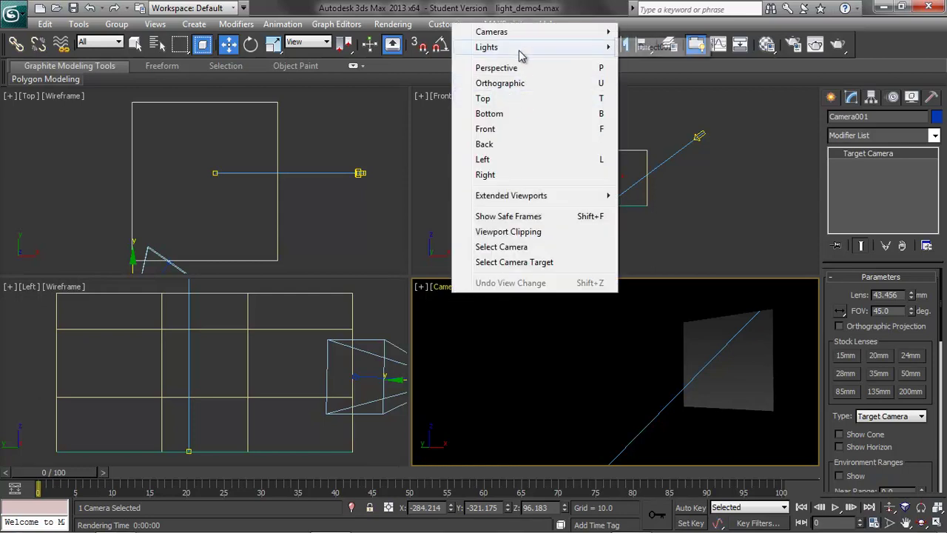
mouse_move(522, 49)
left_click(658, 47)
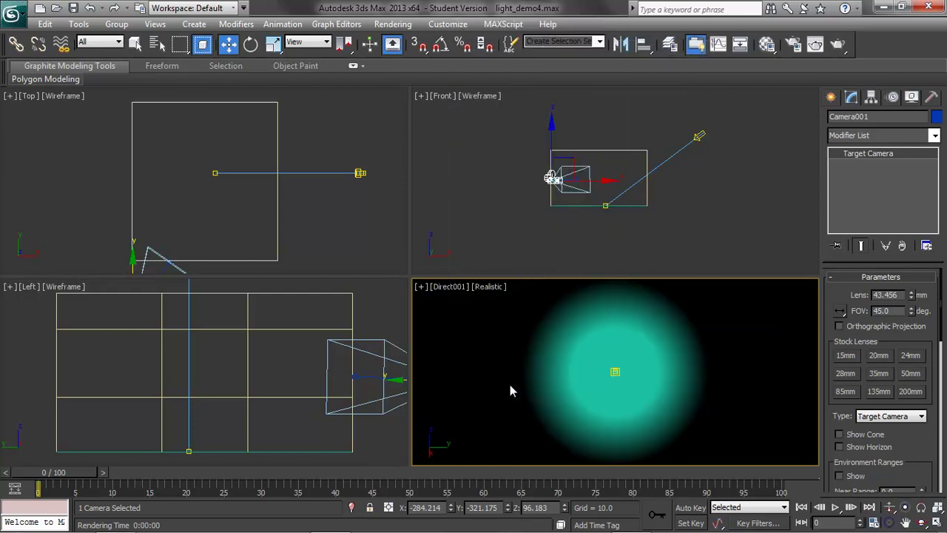
left_click(492, 288)
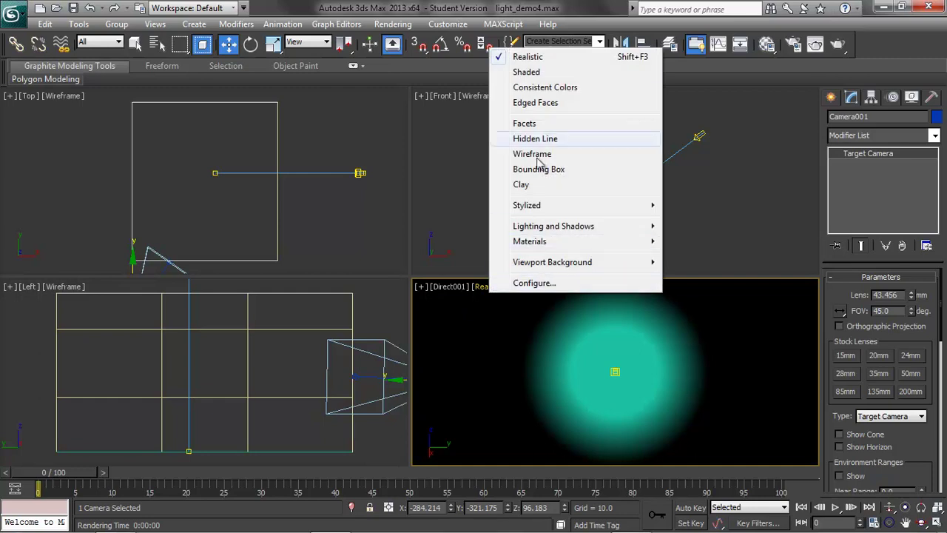
left_click(526, 73)
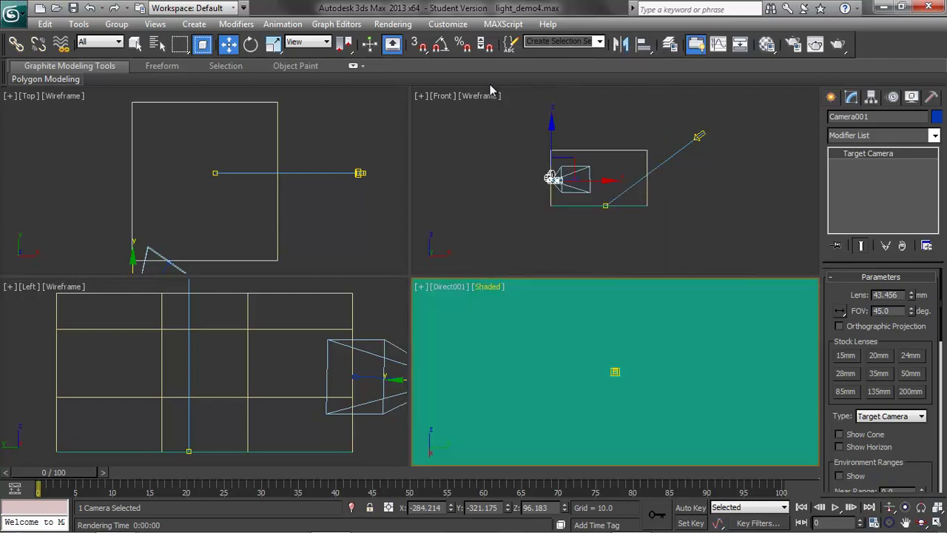
left_click(551, 401)
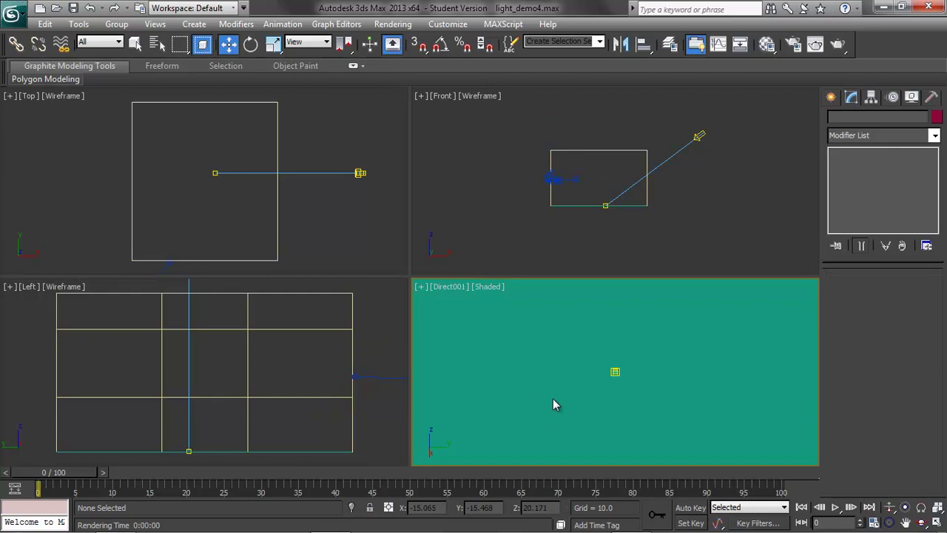
Change the light viewport to a Perspective view showing the whole room and its window wall from outside.
left_click(450, 288)
left_click(492, 68)
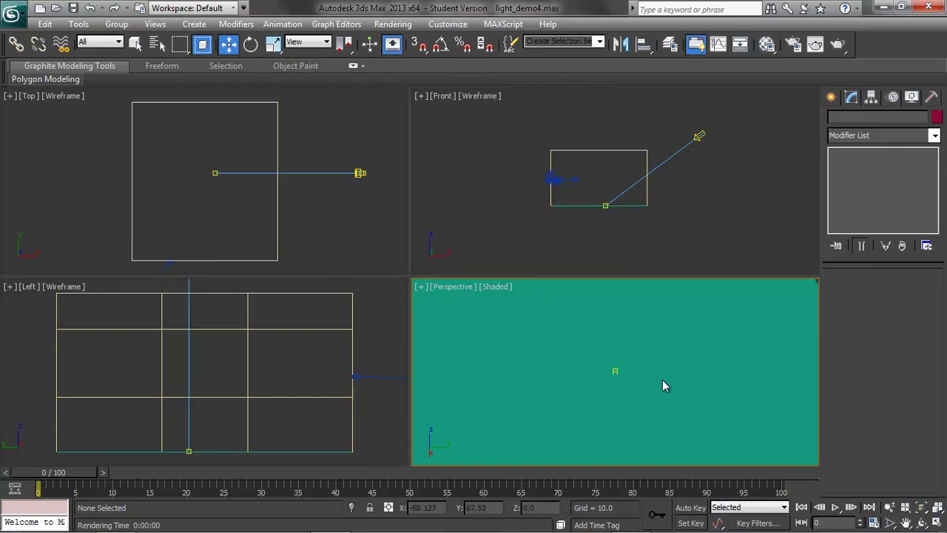
scroll(657, 388, "down", 5)
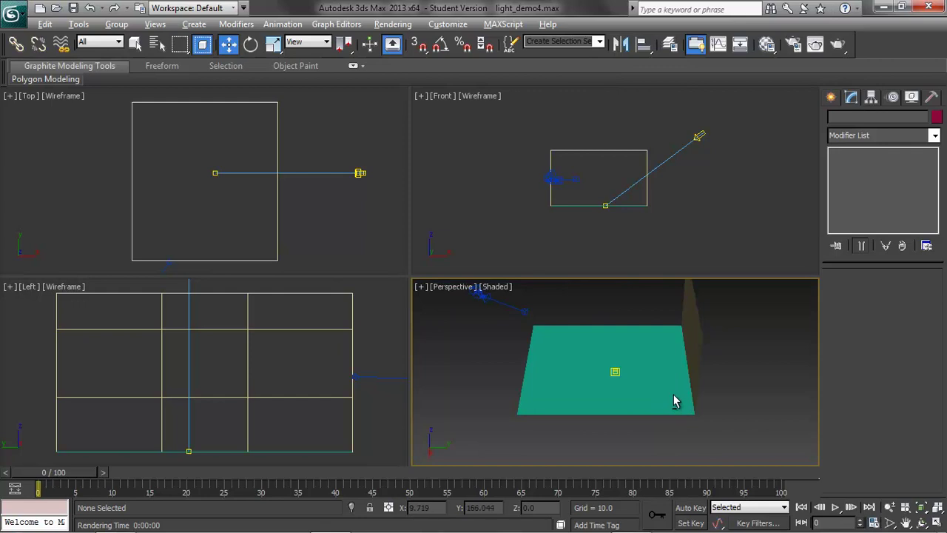
middle_click_drag(675, 401, 786, 386, "alt")
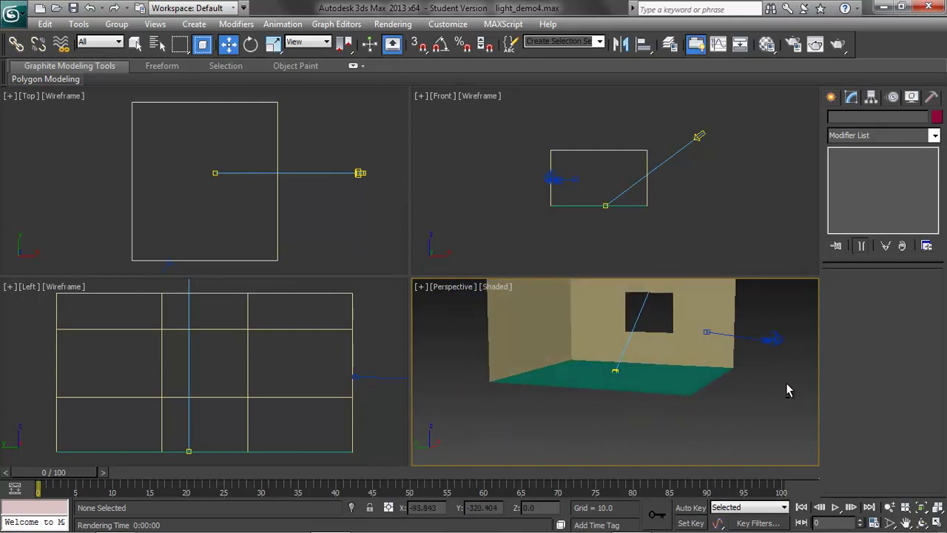
Clone the Window_Wall object as a copy named Window_Wall_Reversed.
left_click(697, 290)
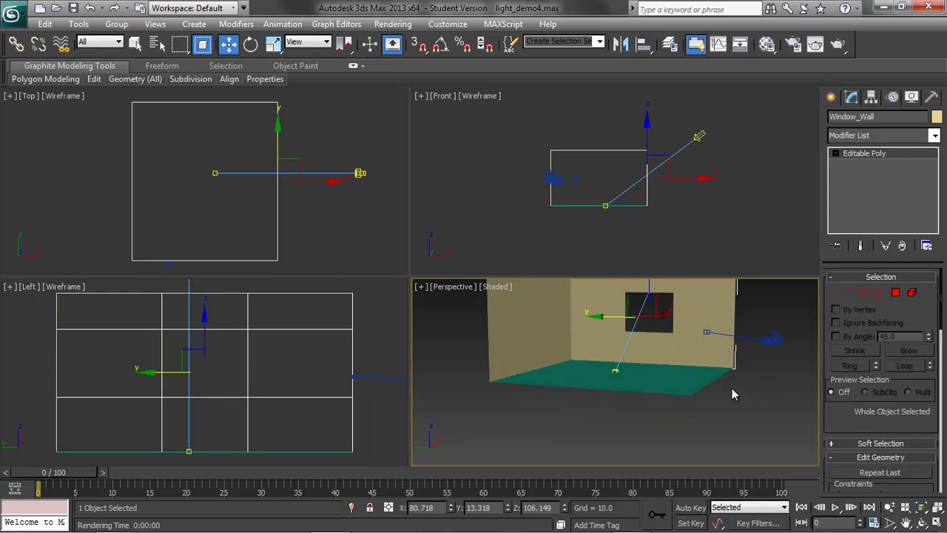
middle_click_drag(757, 379, 685, 367, "alt")
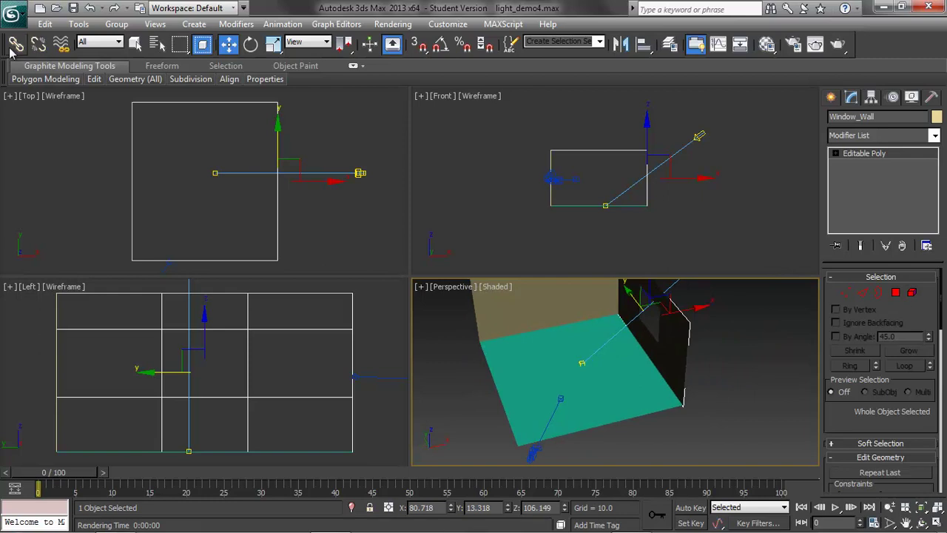
left_click(46, 25)
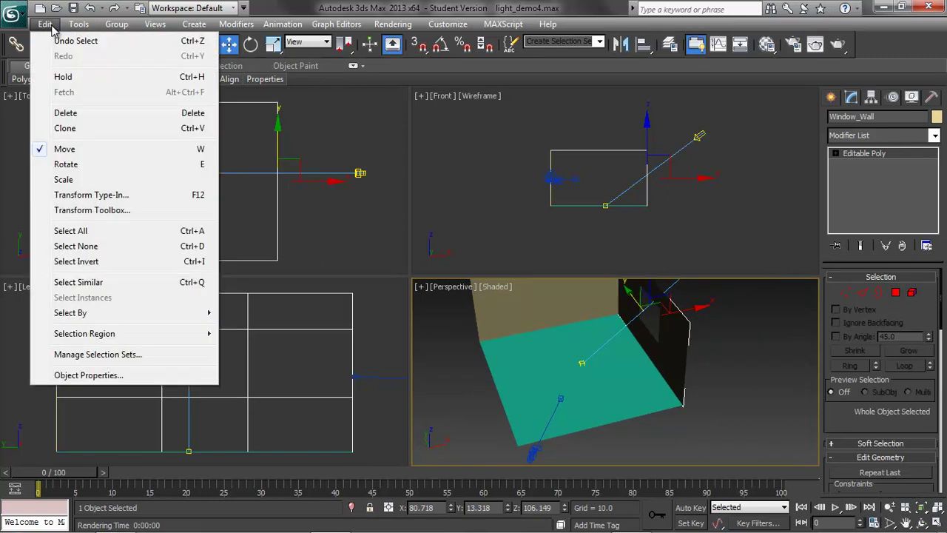
left_click(75, 127)
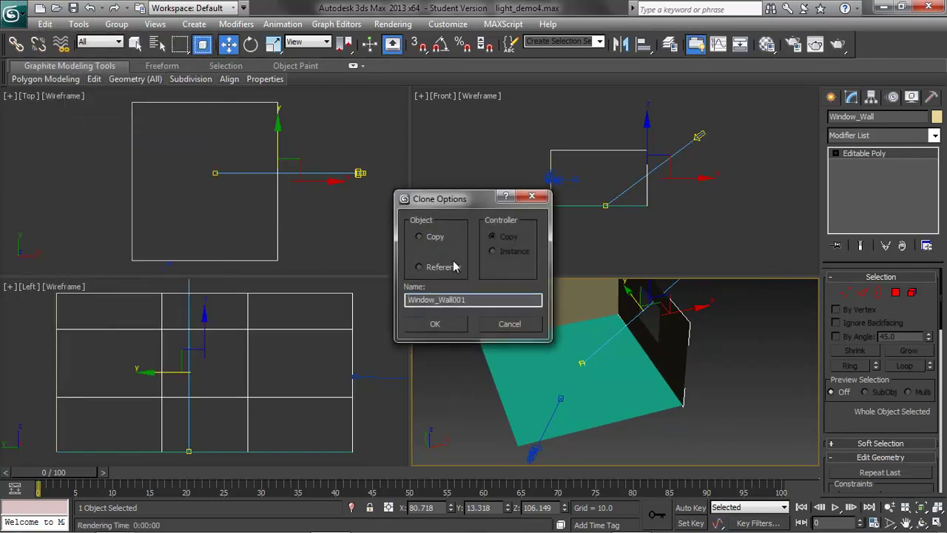
left_click(419, 236)
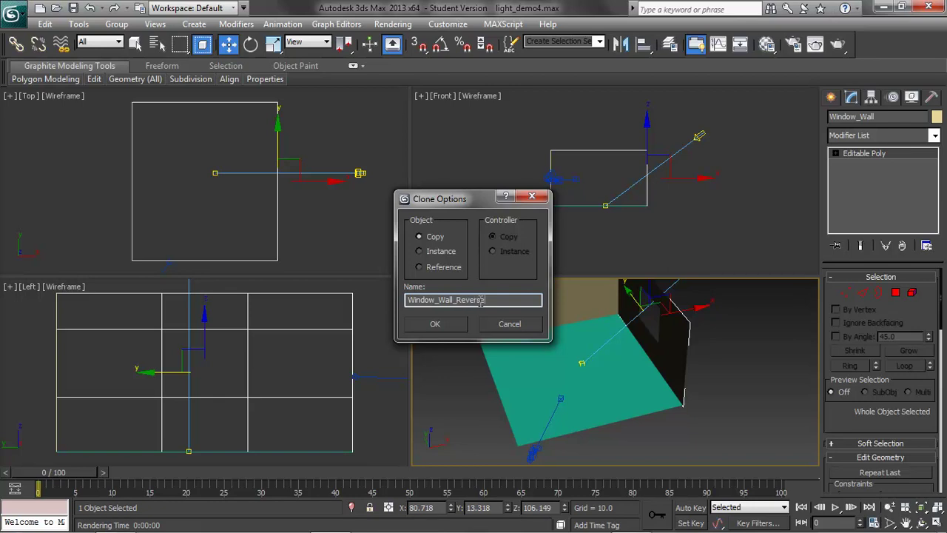
left_click(447, 324)
Flip the whole polygon element of Window_Wall_Reversed so it faces the opposite way, and deselect the object.
left_click(912, 292)
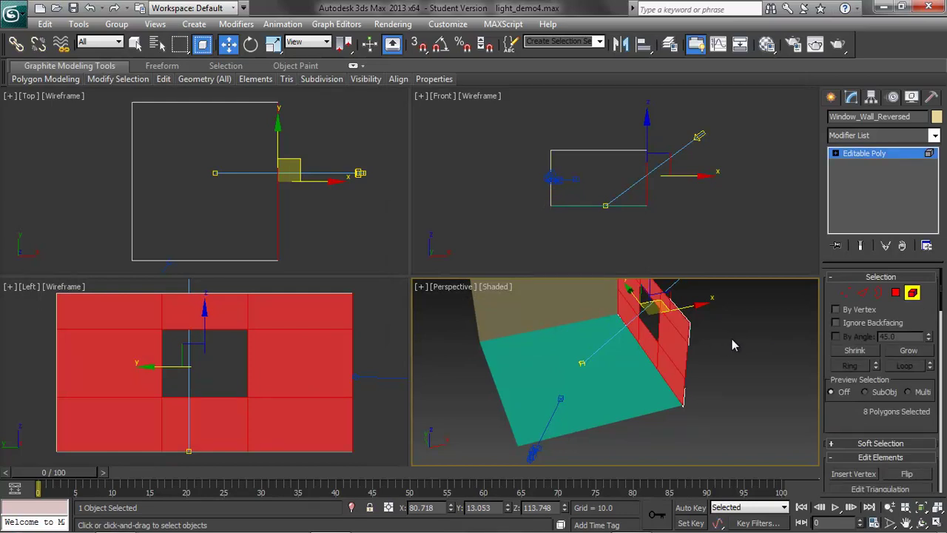
left_click(907, 475)
left_click(912, 292)
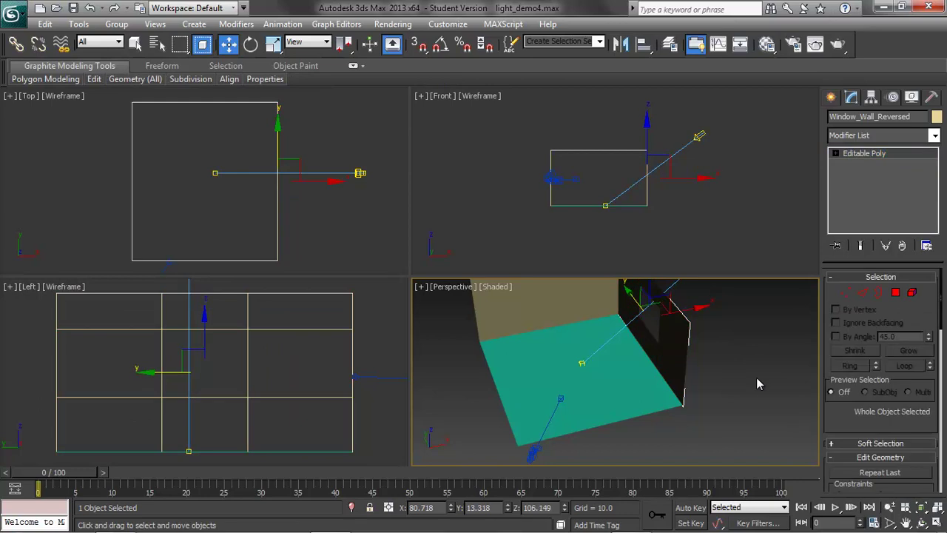
left_click(756, 378)
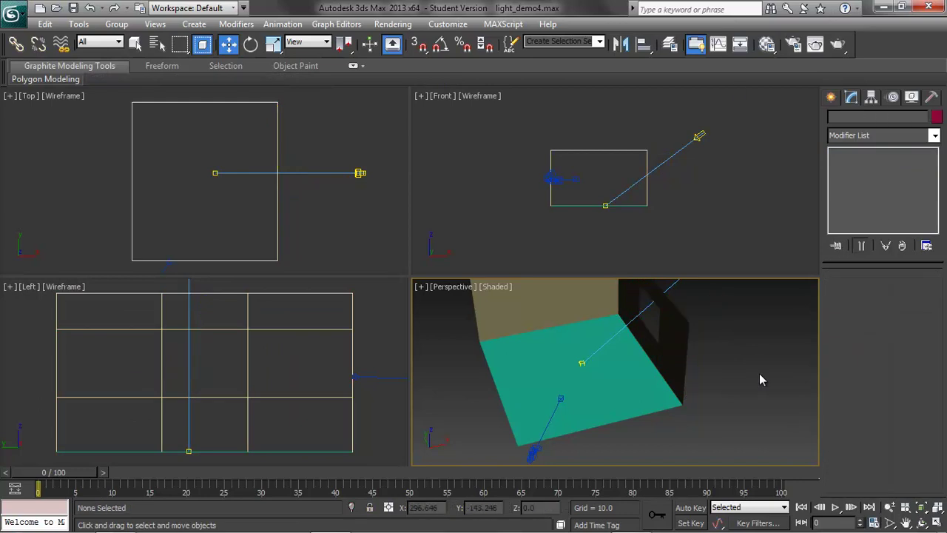
Test-render the Perspective view and widen Direct001's beam by scaling the light along its local X axis.
left_click(838, 44)
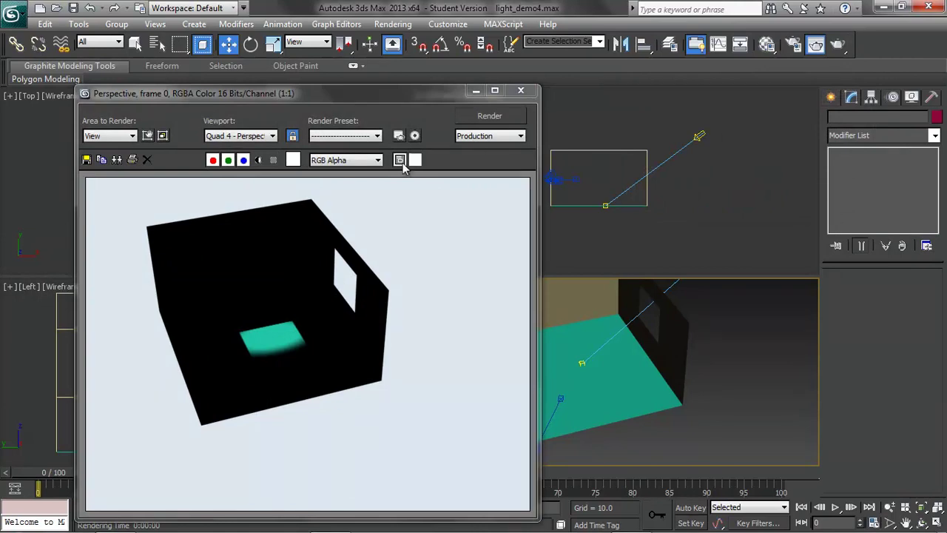
left_click(525, 90)
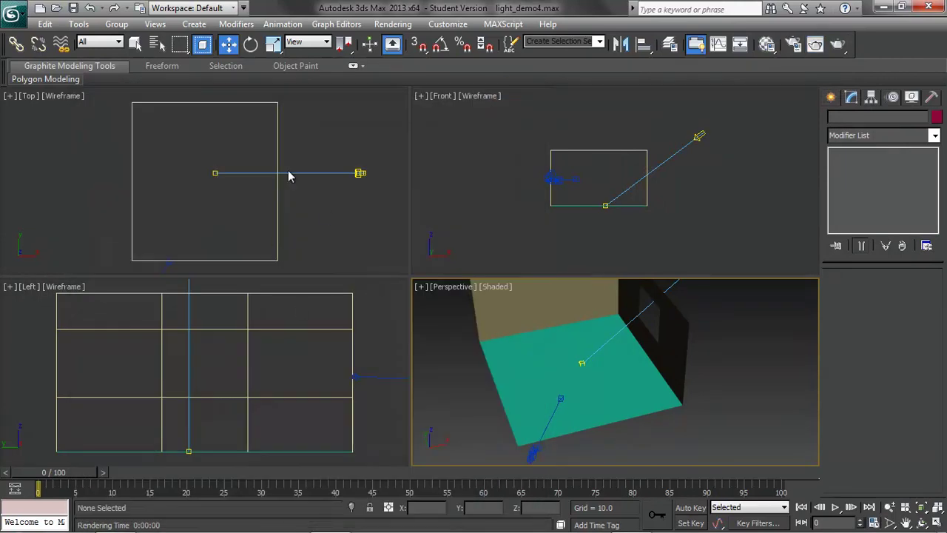
left_click(361, 174)
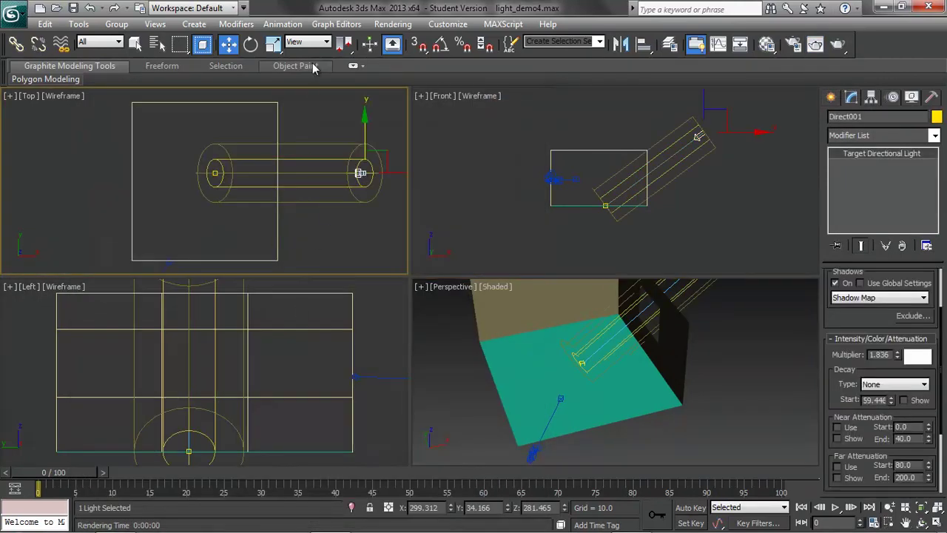
left_click(273, 44)
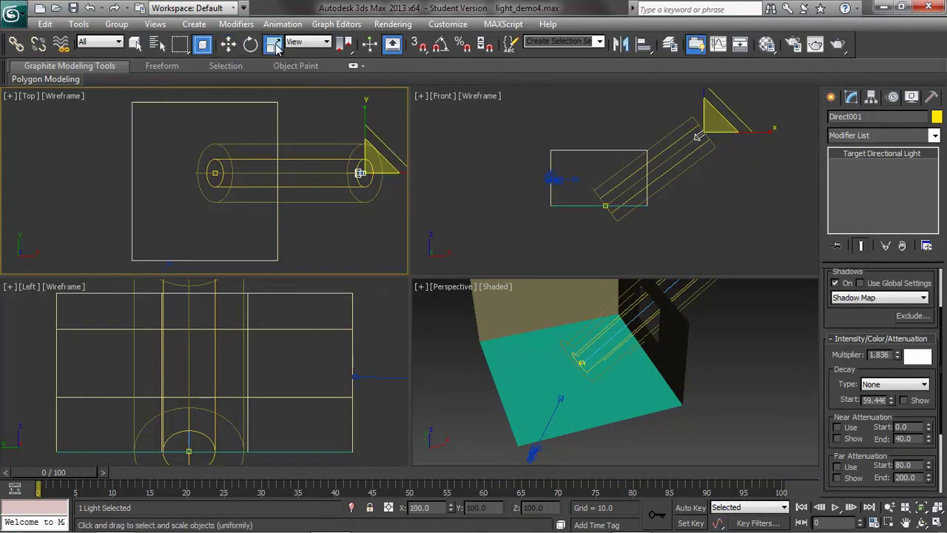
left_click(310, 41)
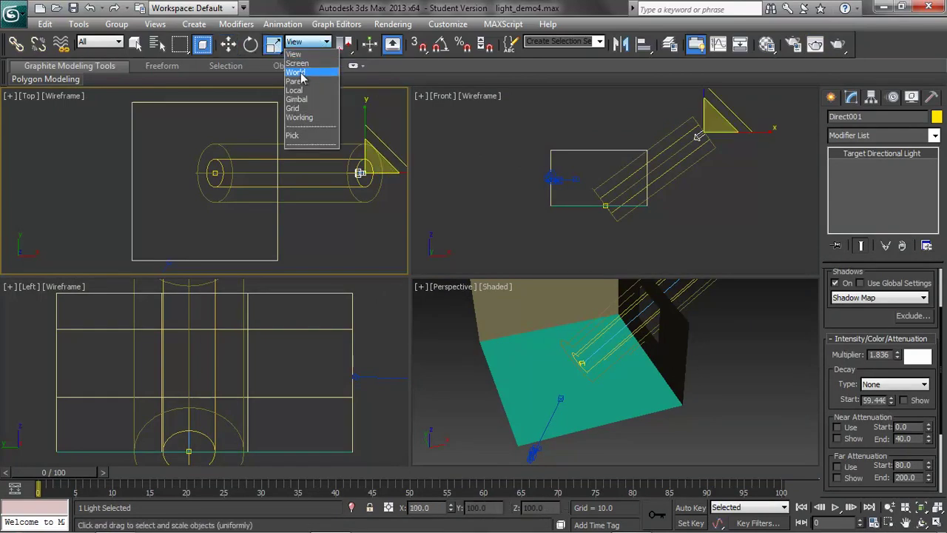
left_click(296, 90)
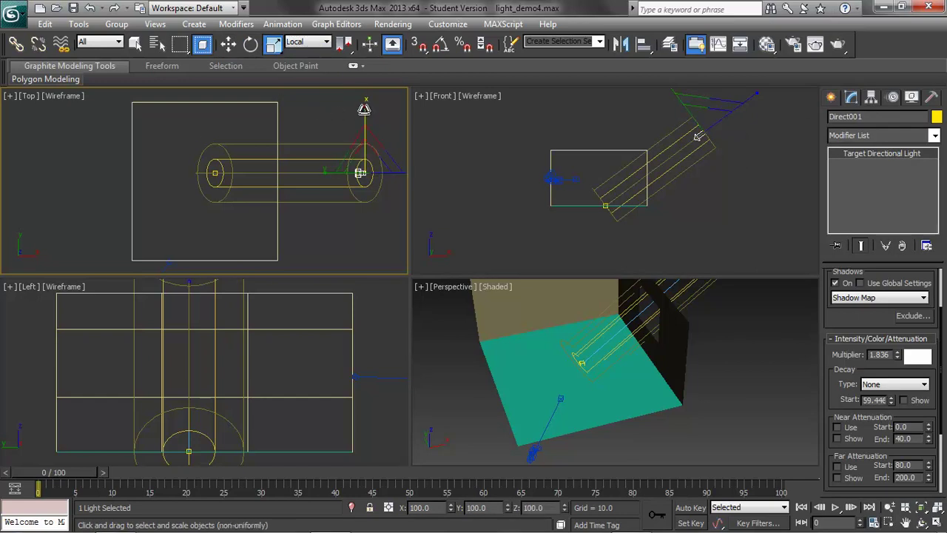
left_click_drag(364, 110, 349, 57)
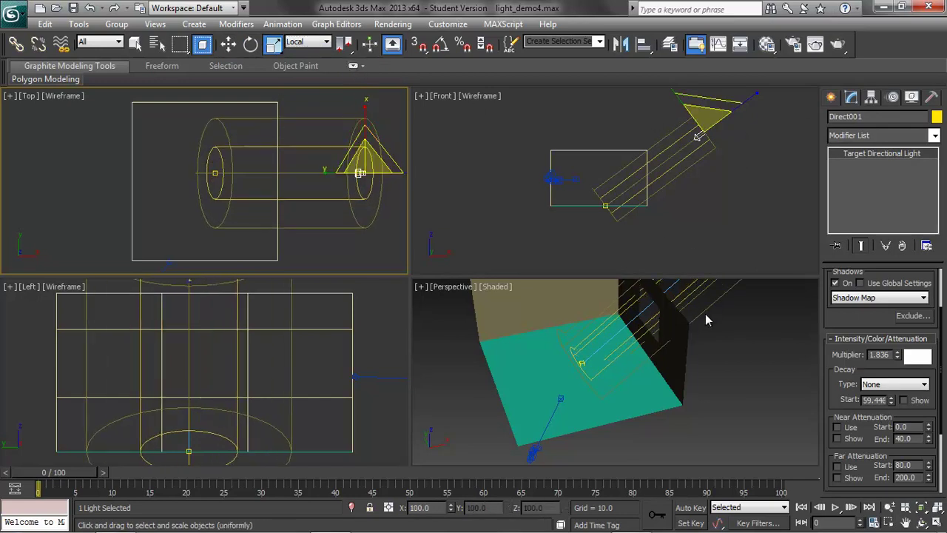
Adjust Direct001's beam along its local Y axis to fit the window opening, checking it with Perspective test renders.
middle_click_drag(759, 370, 712, 425, "alt")
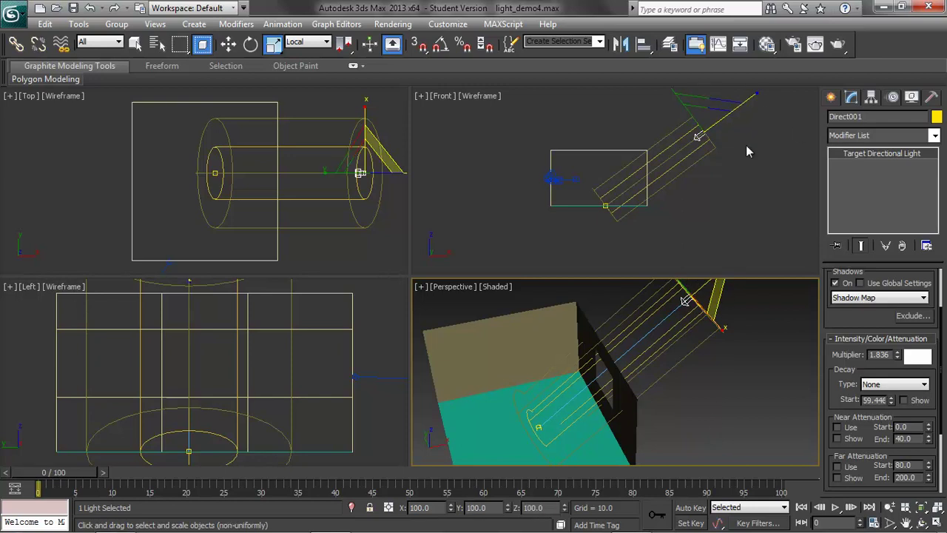
middle_click_drag(746, 145, 735, 215)
left_click_drag(667, 154, 644, 123)
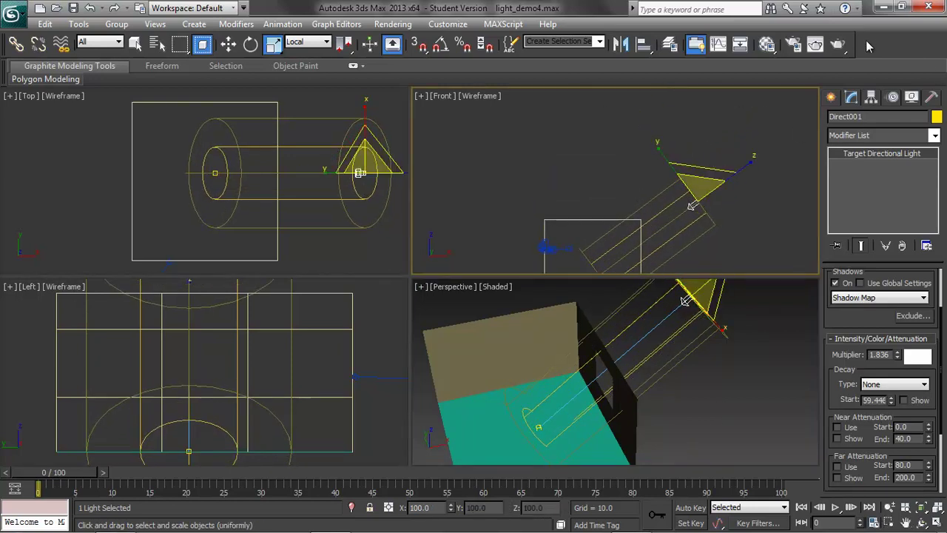
left_click(836, 45)
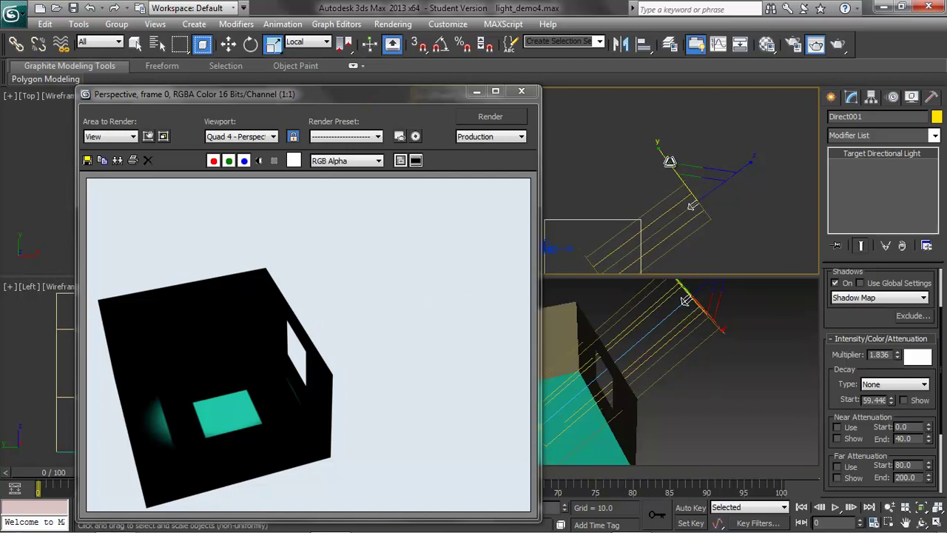
key("r")
left_click(817, 46)
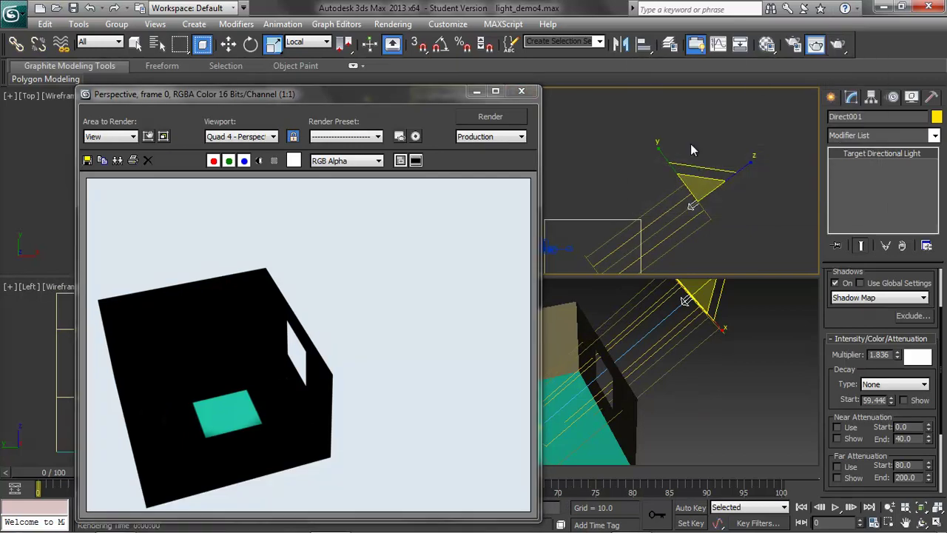
left_click(836, 44)
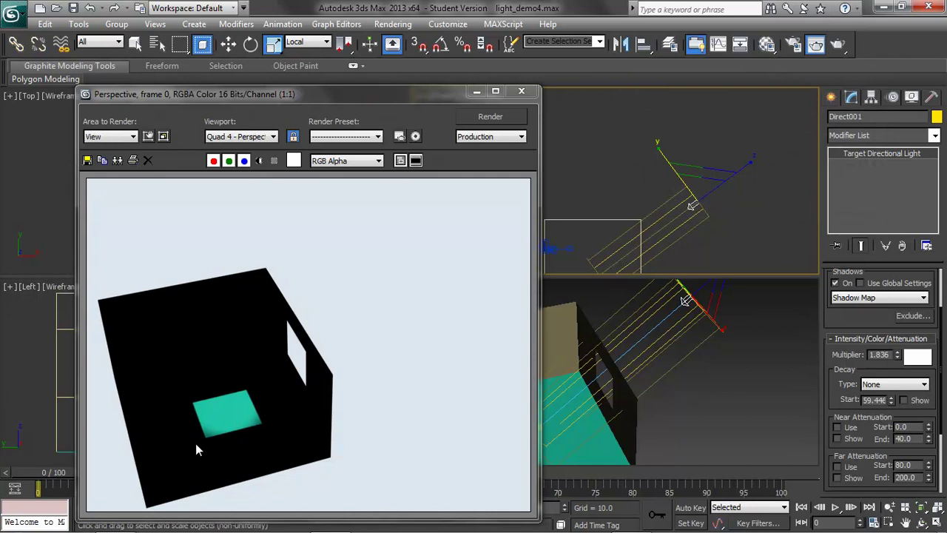
left_click(521, 90)
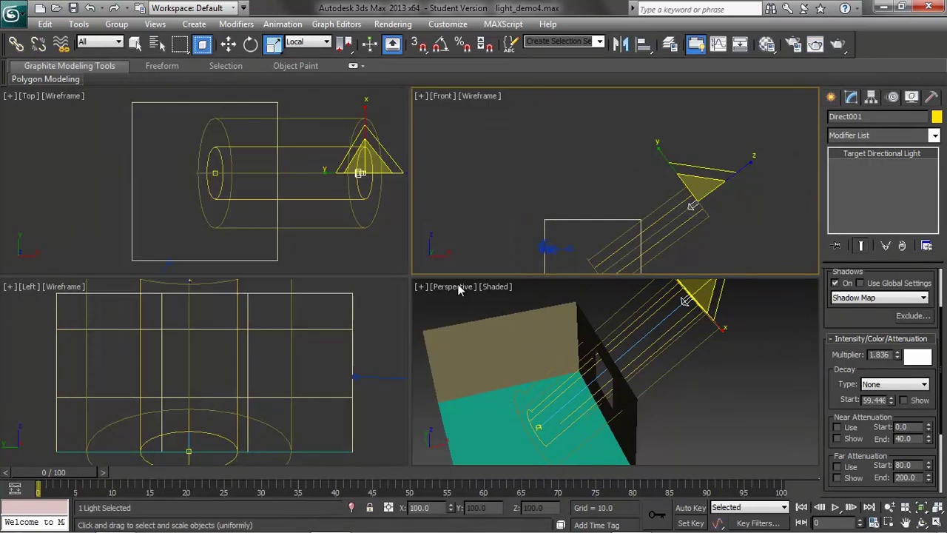
Deselect the light and switch the Perspective viewport to the Camera001 view.
left_click(456, 289)
left_click(461, 287)
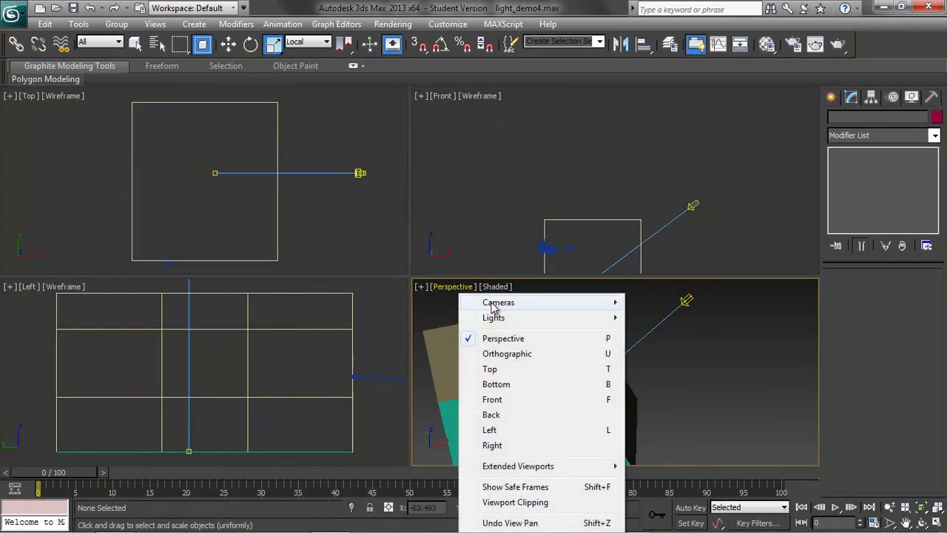
mouse_move(493, 304)
left_click(649, 300)
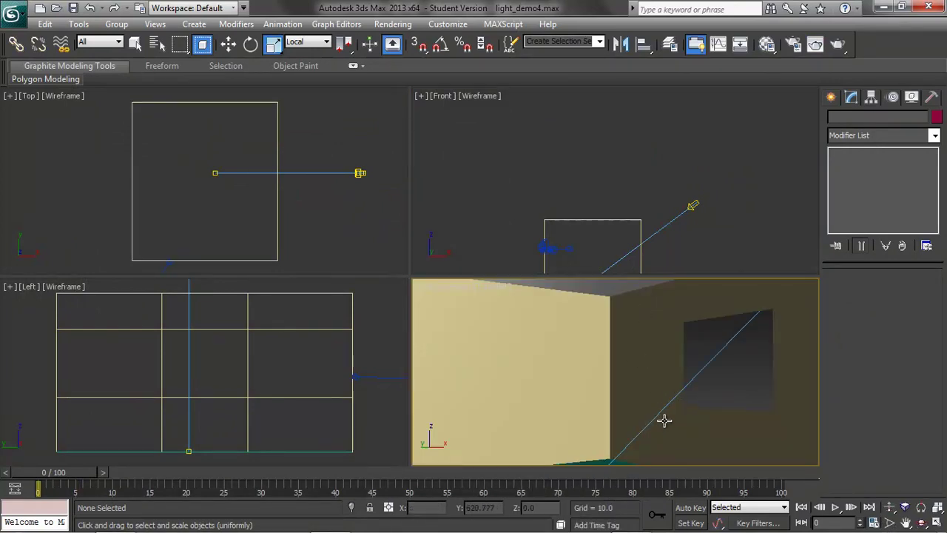
Move Camera001 farther back from the room to about X -333, Y -402 and test-render its view.
left_click(535, 246)
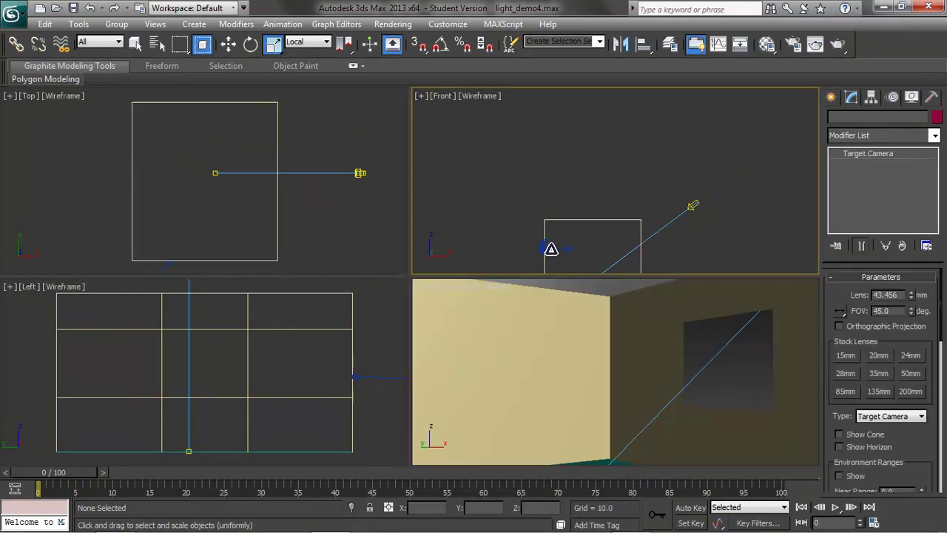
key("w")
middle_click_drag(209, 152, 205, 83)
left_click_drag(134, 222, 158, 269)
left_click_drag(110, 236, 118, 261)
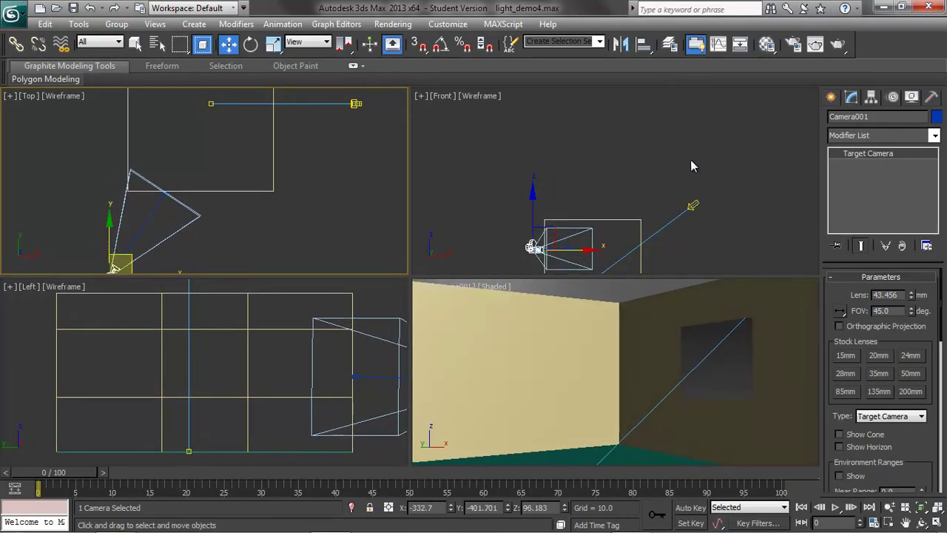
left_click(838, 43)
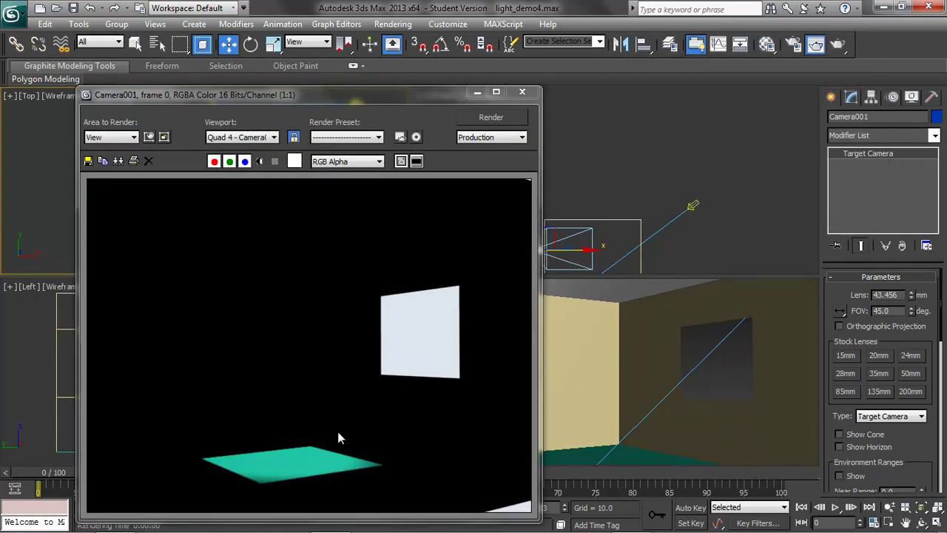
left_click(523, 92)
Create a standard Omni light on the room floor at about X -25, Y -76.
middle_click_drag(725, 213, 723, 136)
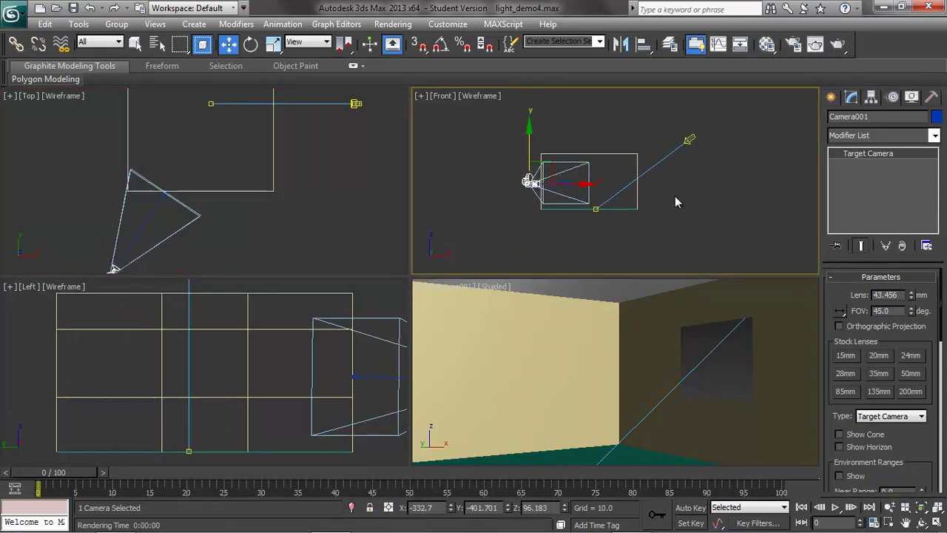
scroll(678, 200, "up", 4)
left_click(190, 24)
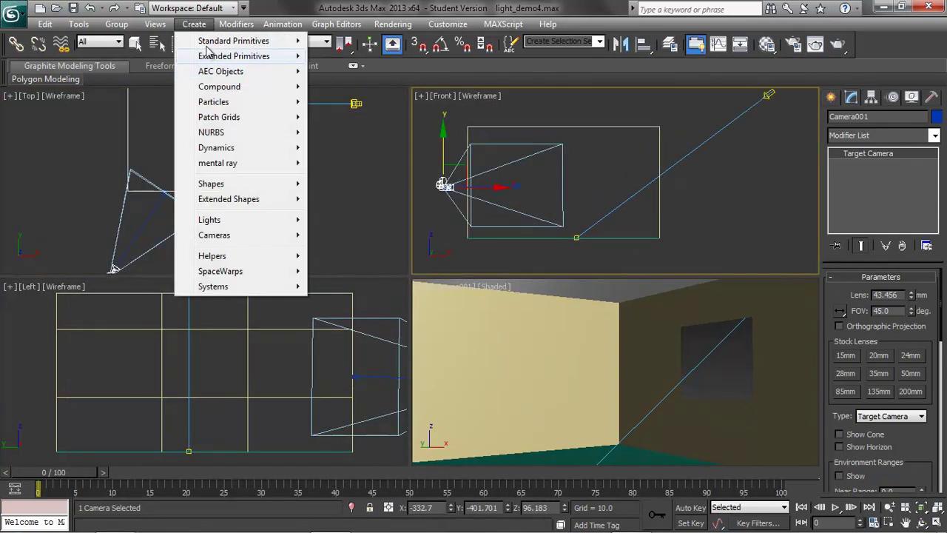
mouse_move(219, 223)
mouse_move(348, 235)
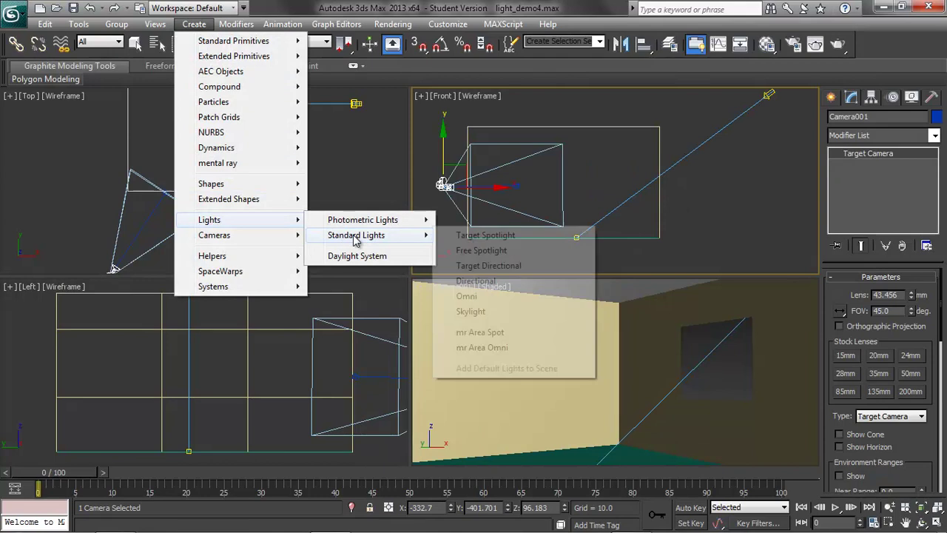
left_click(474, 296)
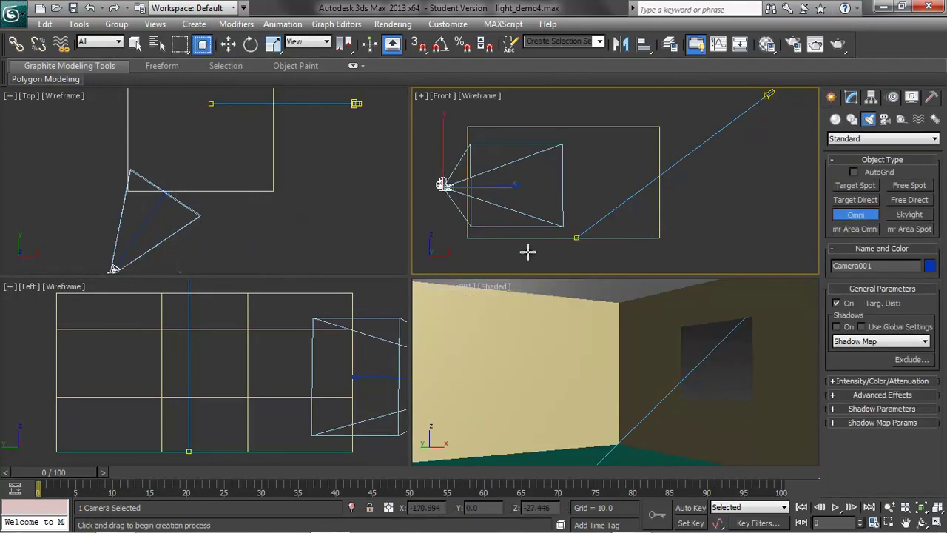
left_click(233, 147)
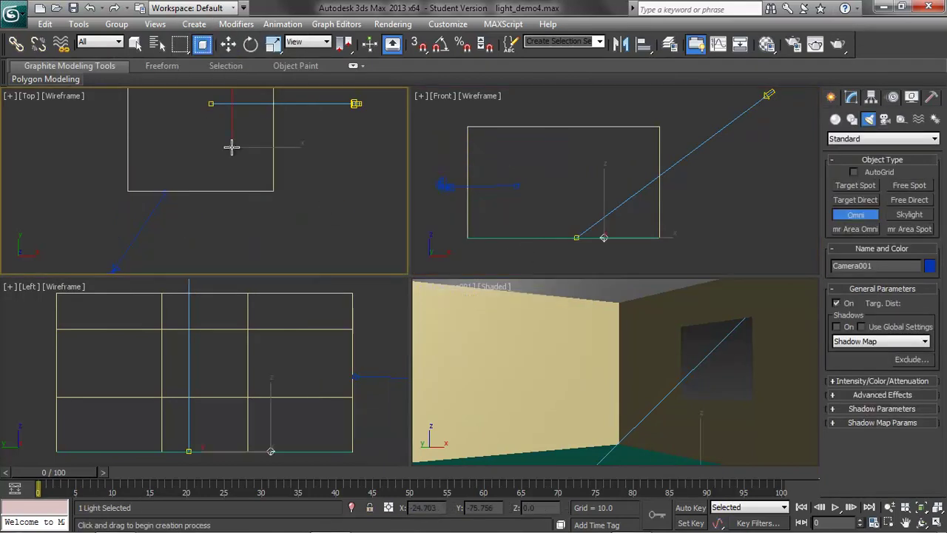
Change the camera viewport to a Perspective view of the room interior with Realistic display.
left_click(461, 287)
left_click(504, 70)
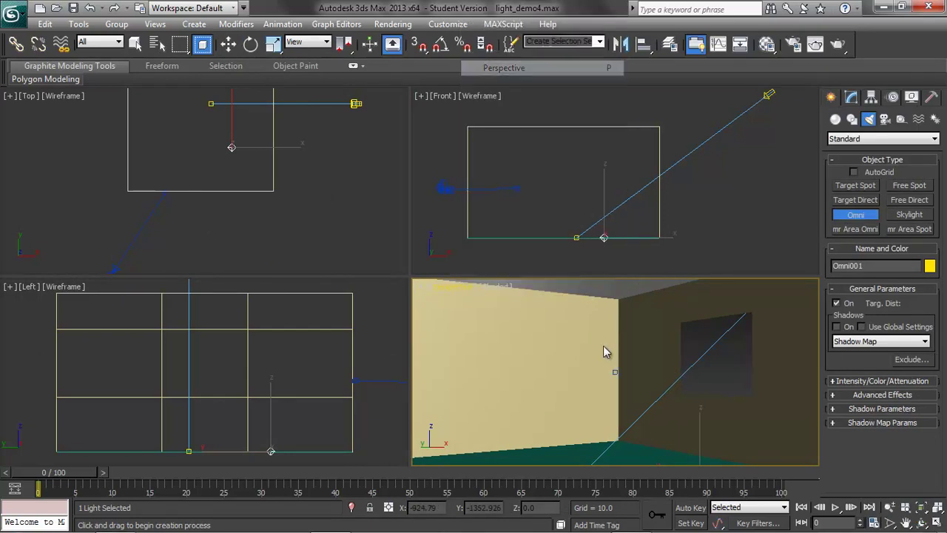
scroll(651, 440, "down", 2)
middle_click_drag(644, 364, 638, 381, "alt")
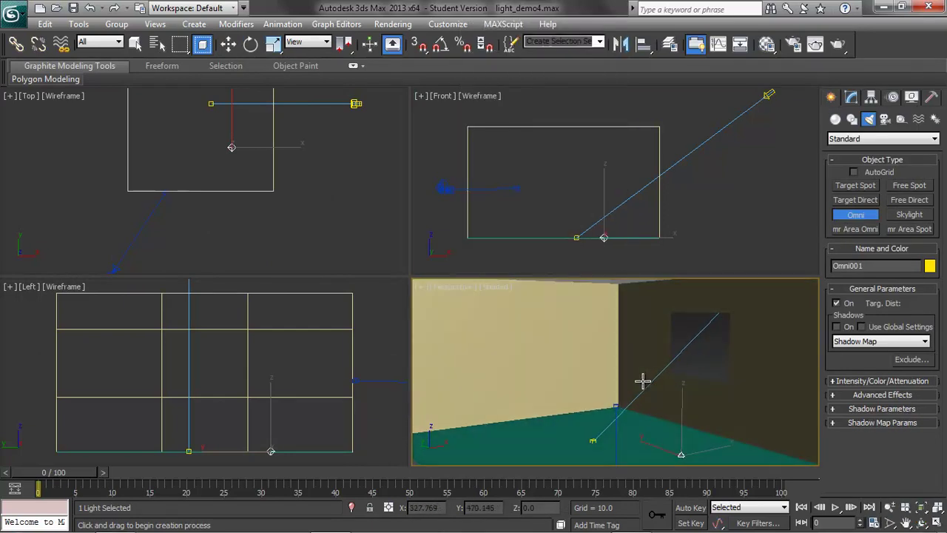
left_click(491, 287)
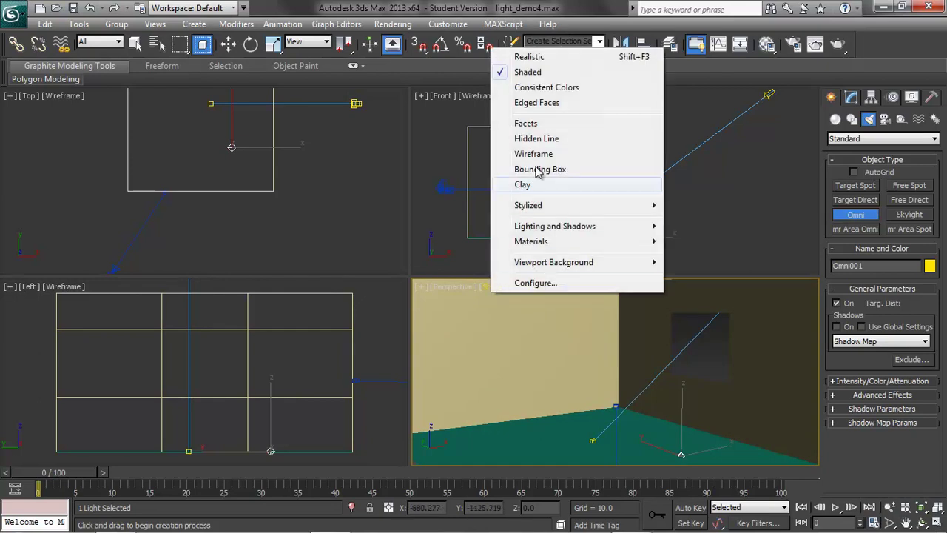
left_click(555, 58)
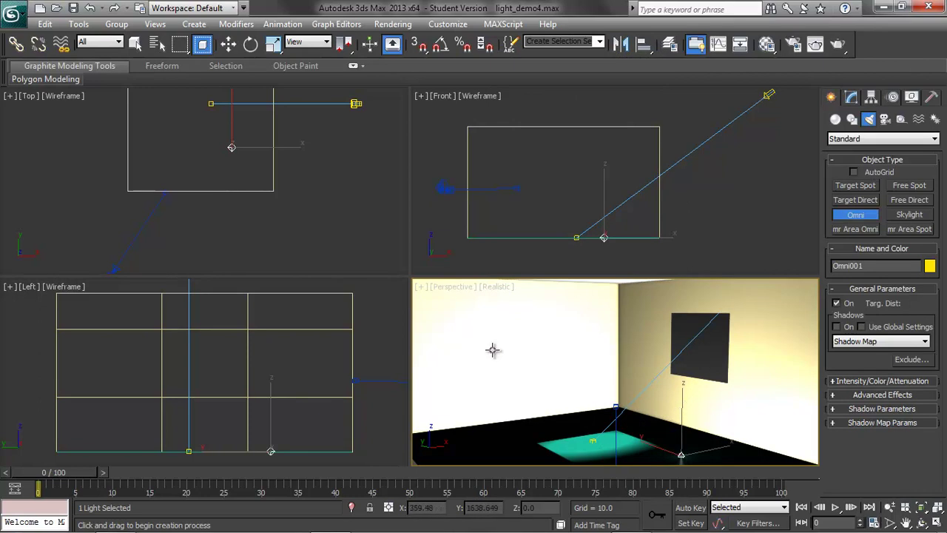
Move the omni light beside the sun's target and slightly below the floor, at about X -51, Y 27, Z -13.
left_click(228, 44)
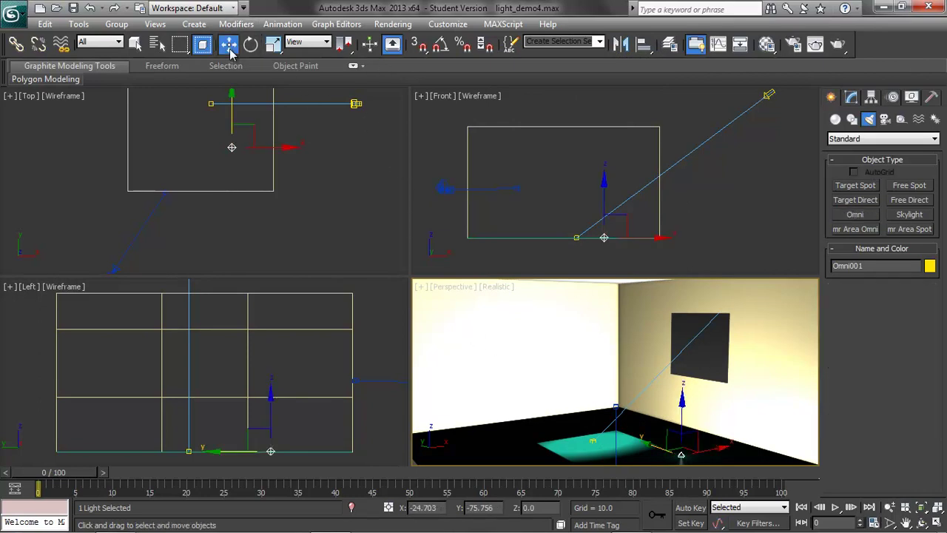
middle_click_drag(316, 194, 321, 209)
left_click_drag(227, 153, 258, 142)
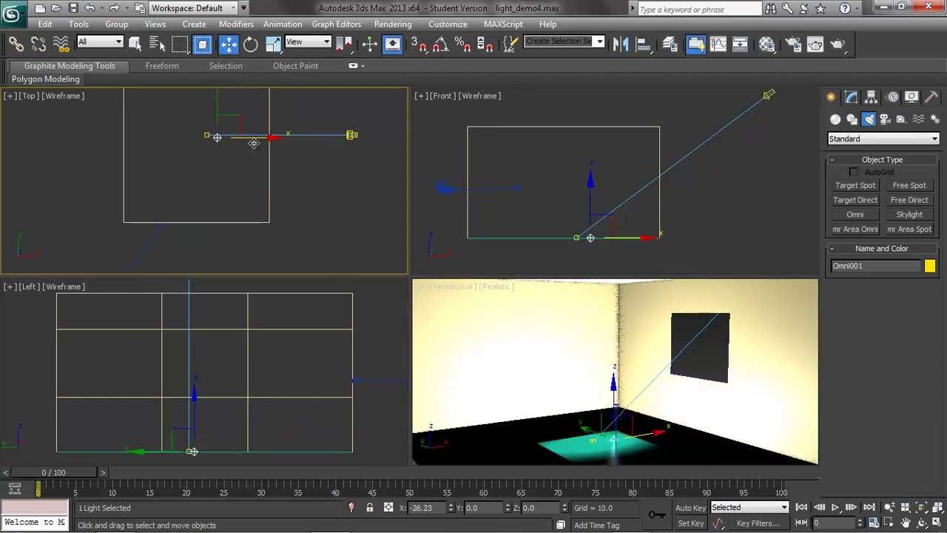
left_click_drag(586, 188, 591, 198)
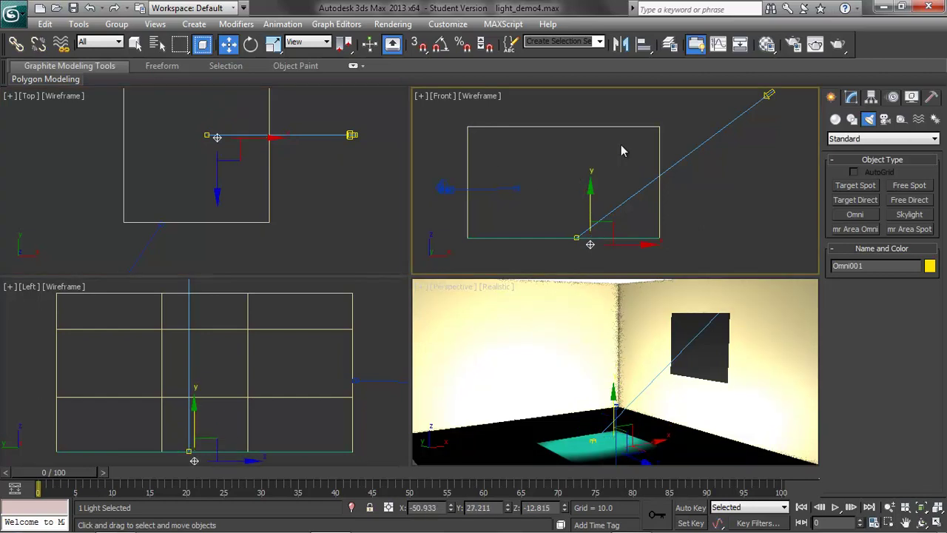
Set the omni light's intensity multiplier to 0.75 and deselect the light.
left_click(853, 97)
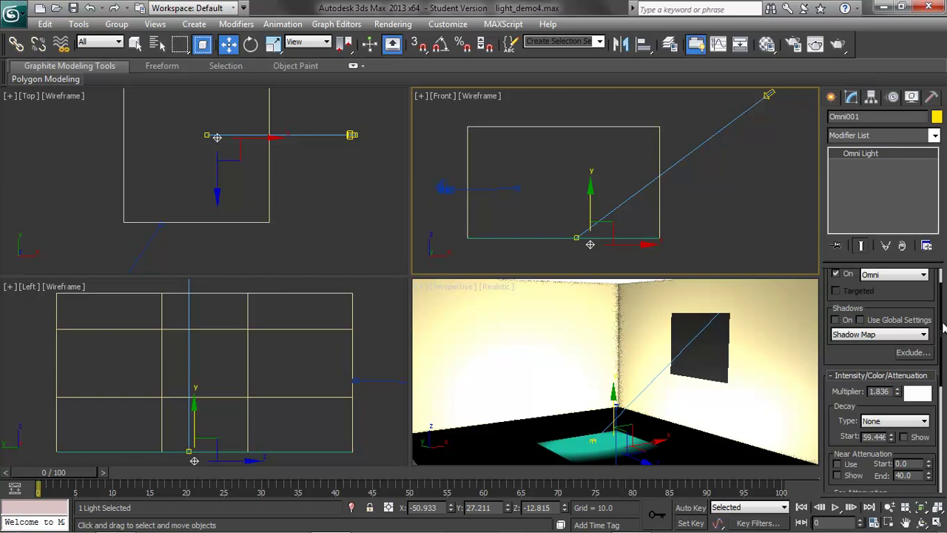
scroll(943, 328, "up", 1)
double_click(888, 423)
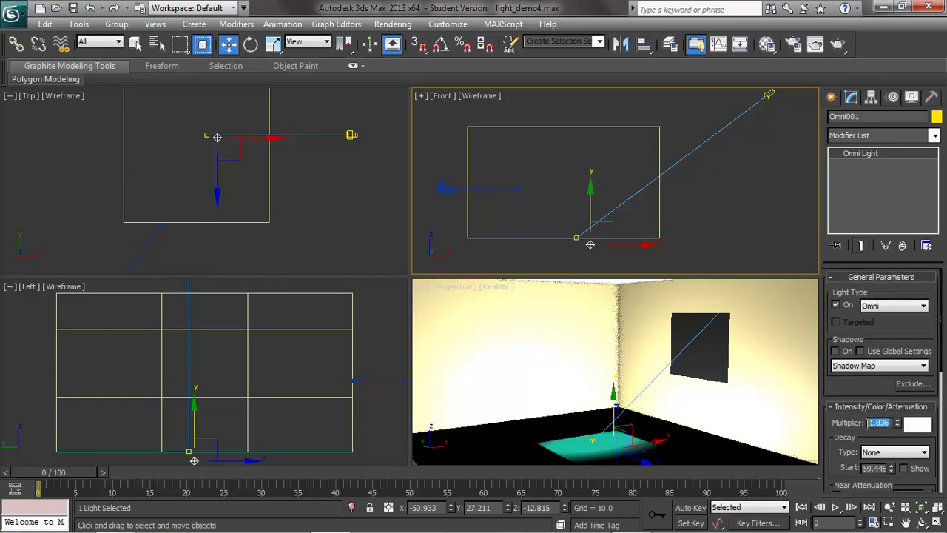
type("1")
left_click(695, 374)
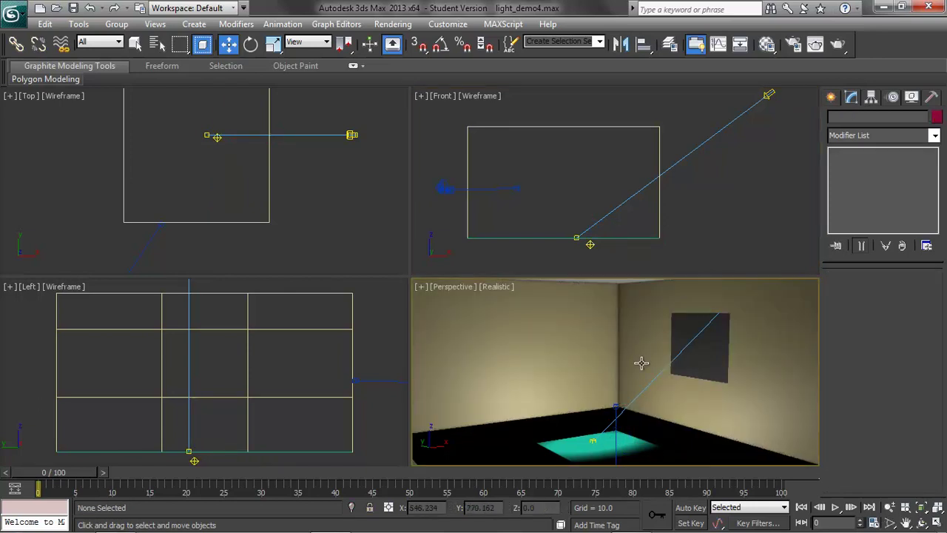
Rename the omni light as Floor_Bounce and set its decay type to Inverse Square.
left_click(589, 244)
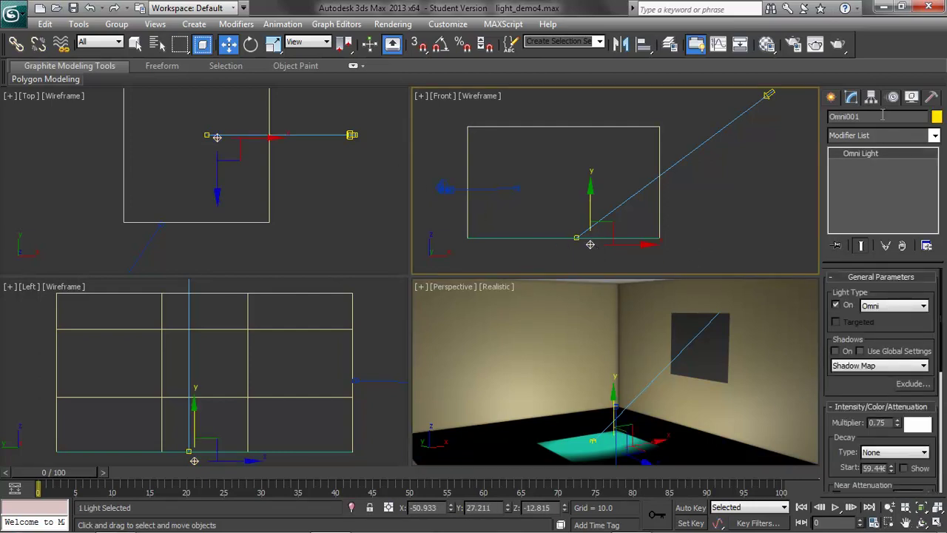
type("Fi")
left_click(912, 455)
left_click(888, 482)
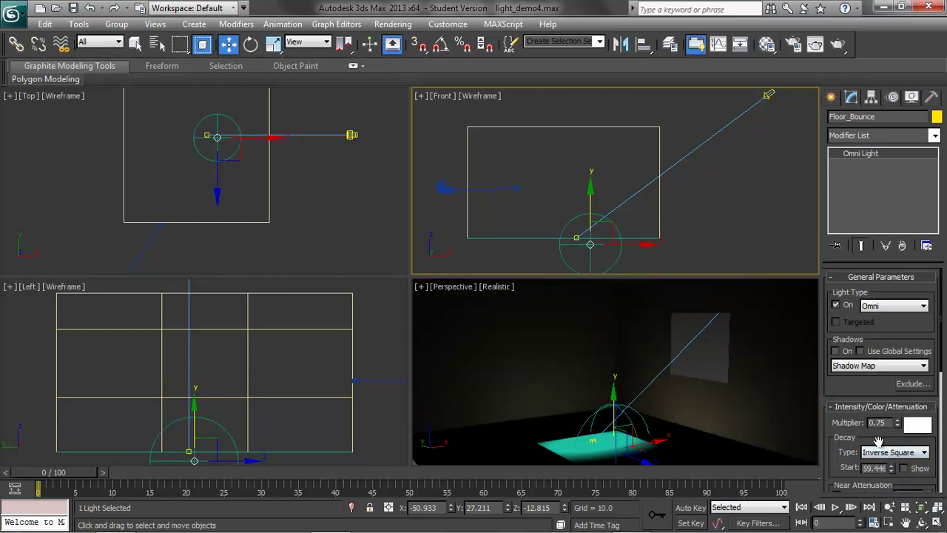
Raise the Floor_Bounce light's decay start to about 123.6 and test-render the Perspective view.
left_click_drag(894, 472, 886, 392)
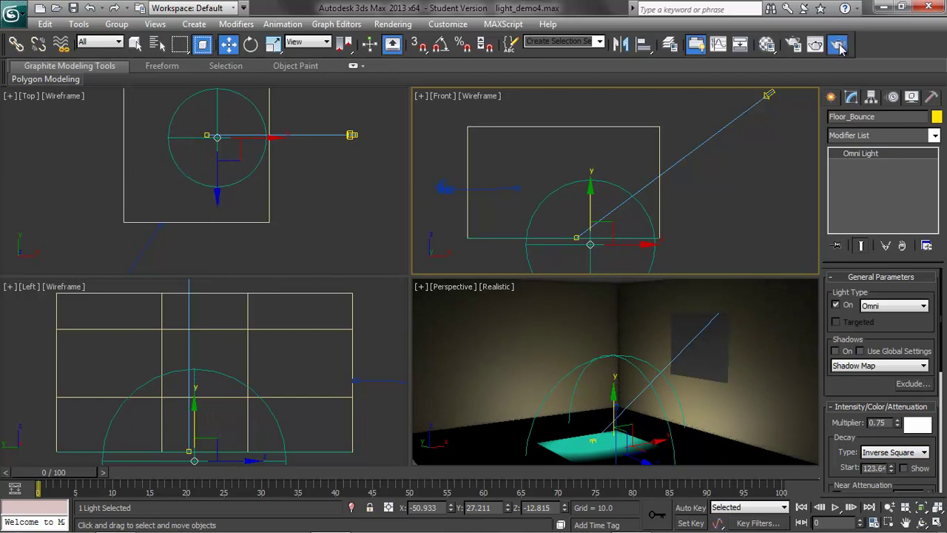
left_click(815, 44)
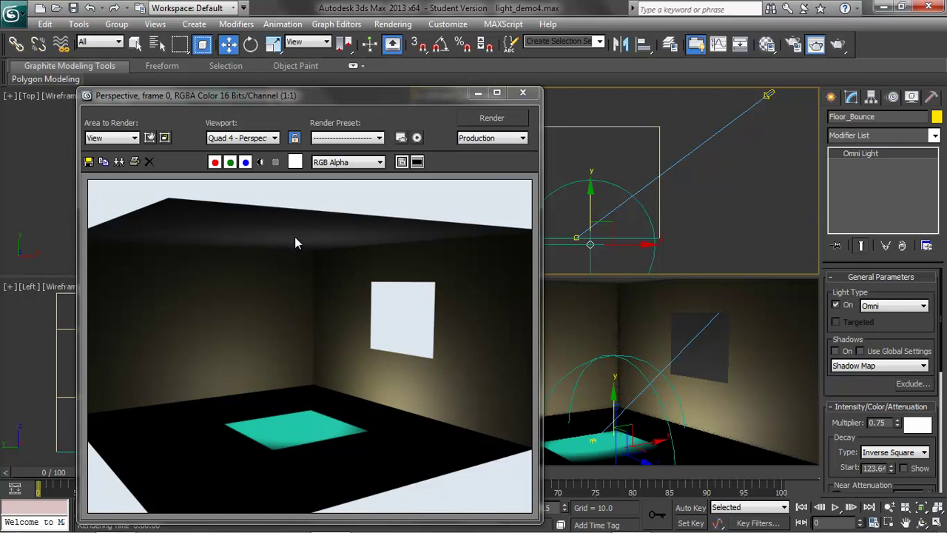
left_click(524, 92)
Raise the Floor_Bounce light's intensity multiplier to 1.24, test-render the room, and deselect the light.
left_click_drag(896, 426, 888, 383)
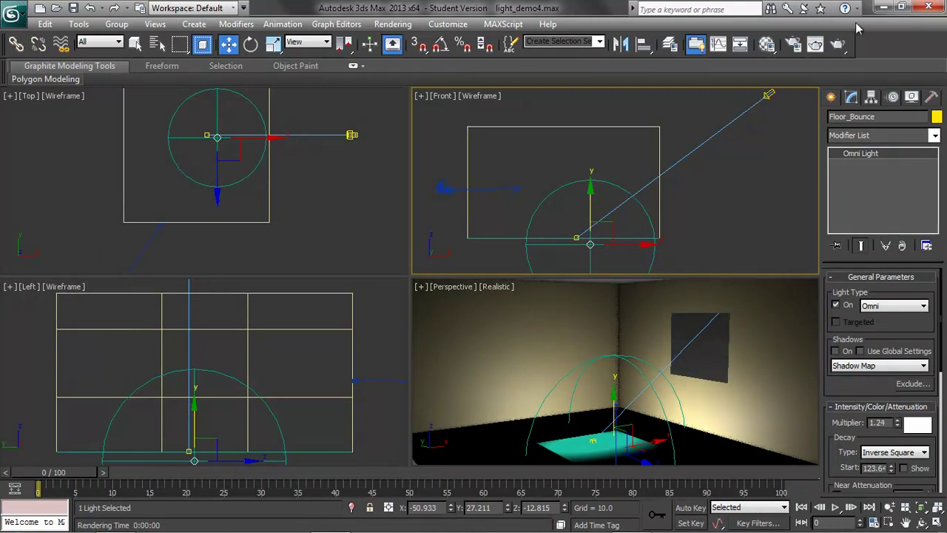
left_click(835, 45)
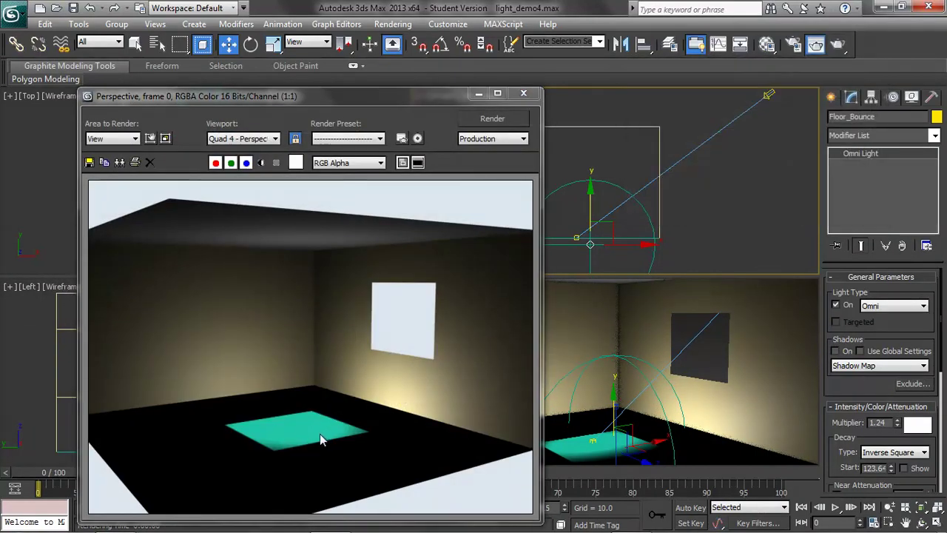
left_click(524, 93)
left_click(798, 154)
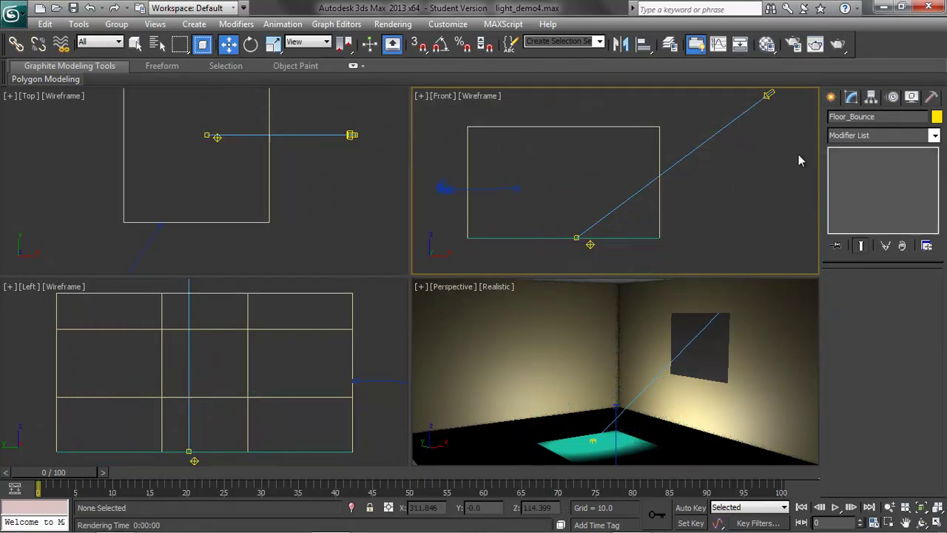
Set the directional sun light's intensity multiplier to 5 and render the room.
left_click(769, 95)
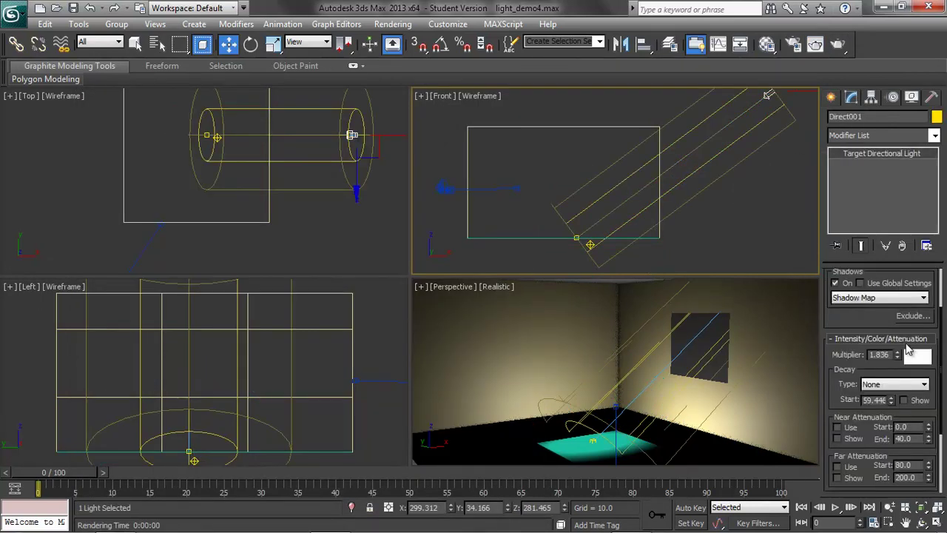
double_click(891, 355)
type("5")
key("Return")
left_click(838, 45)
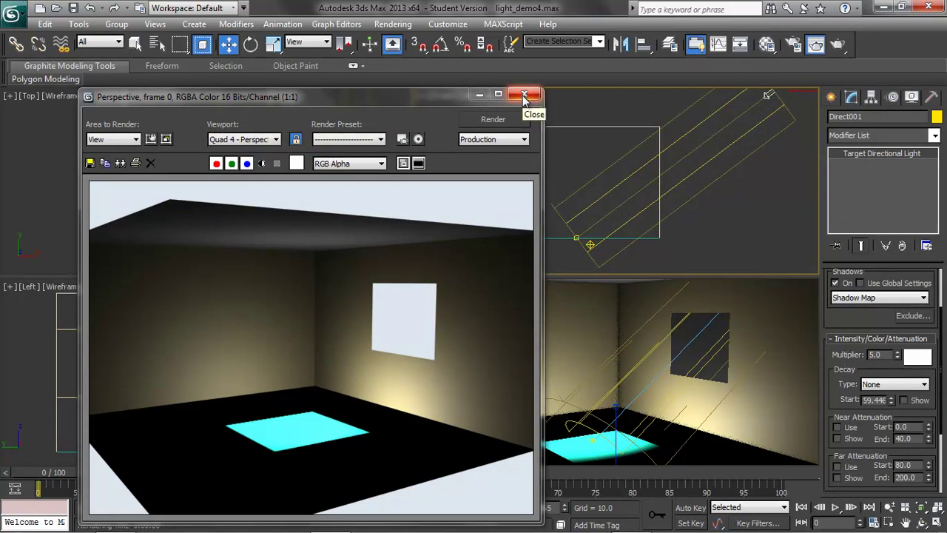
Darken the environment background colour to dark grey, RGB 56, 58, 60, and render the room.
left_click(393, 23)
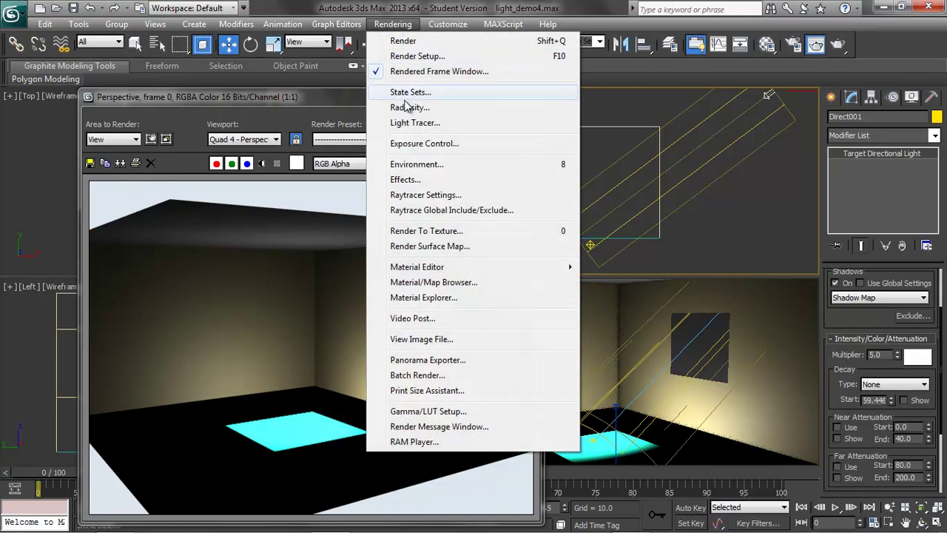
left_click(417, 164)
left_click(349, 180)
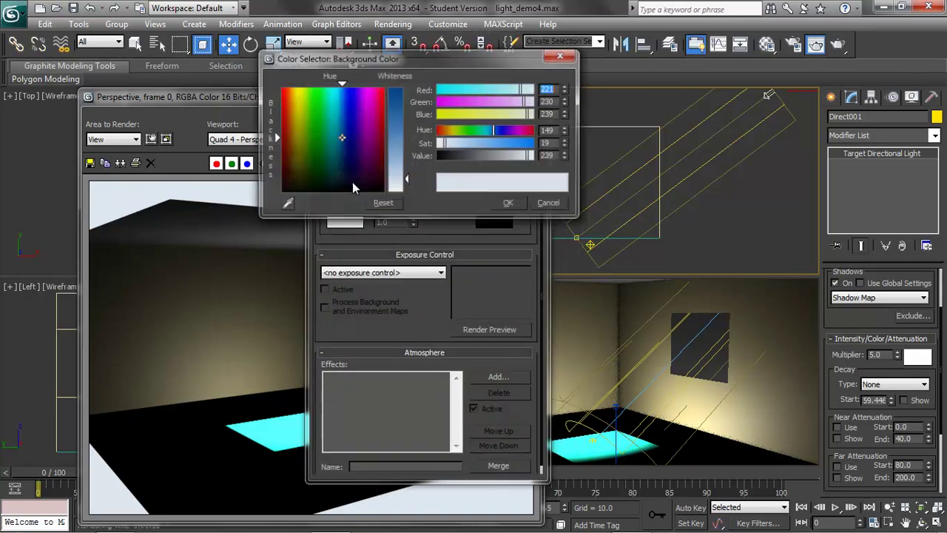
left_click_drag(341, 137, 341, 190)
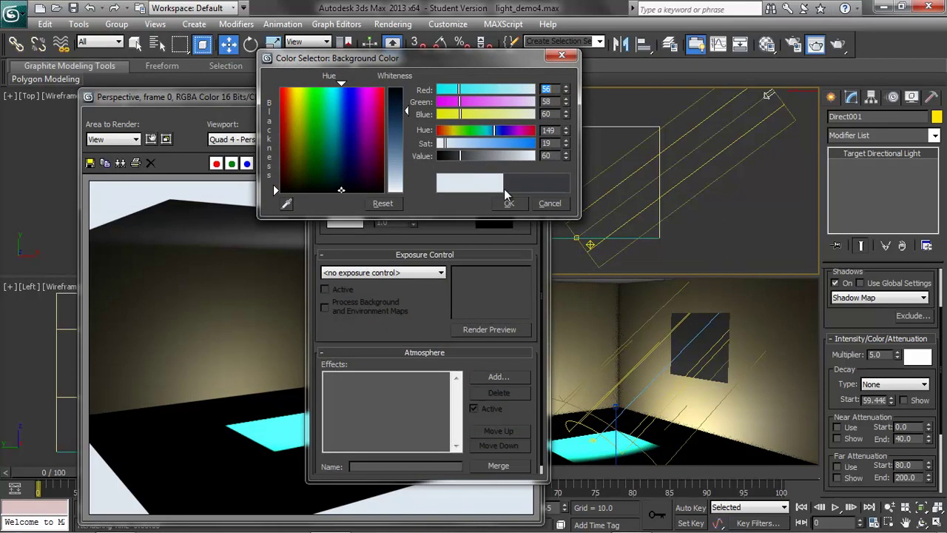
left_click(509, 202)
left_click(838, 46)
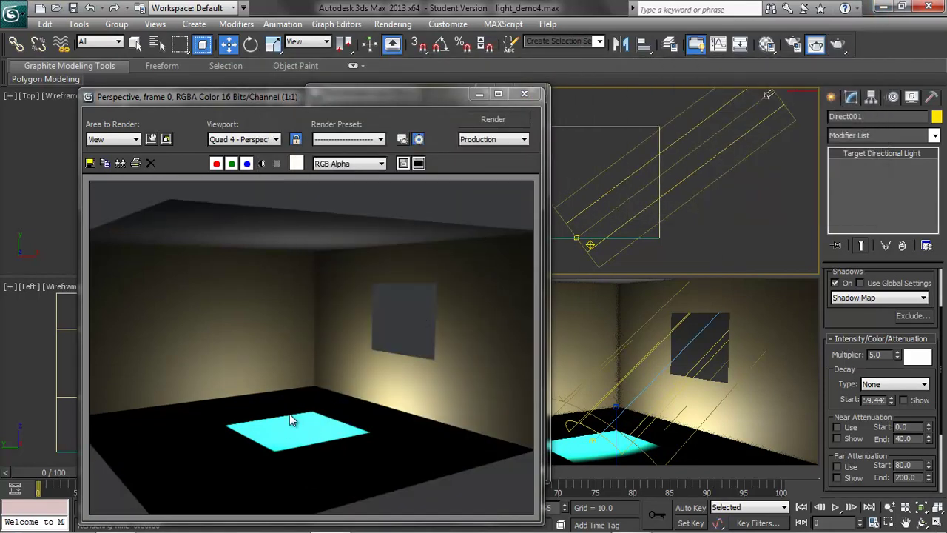
Set the environment background colour to pale blue-grey, RGB 216, 223, 231, and close the environment settings.
left_click(393, 24)
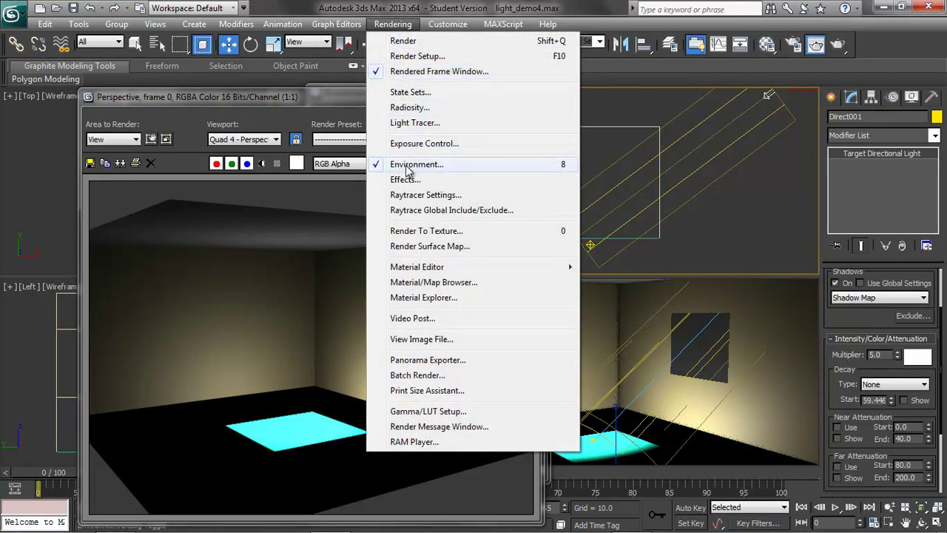
left_click(407, 170)
left_click(392, 23)
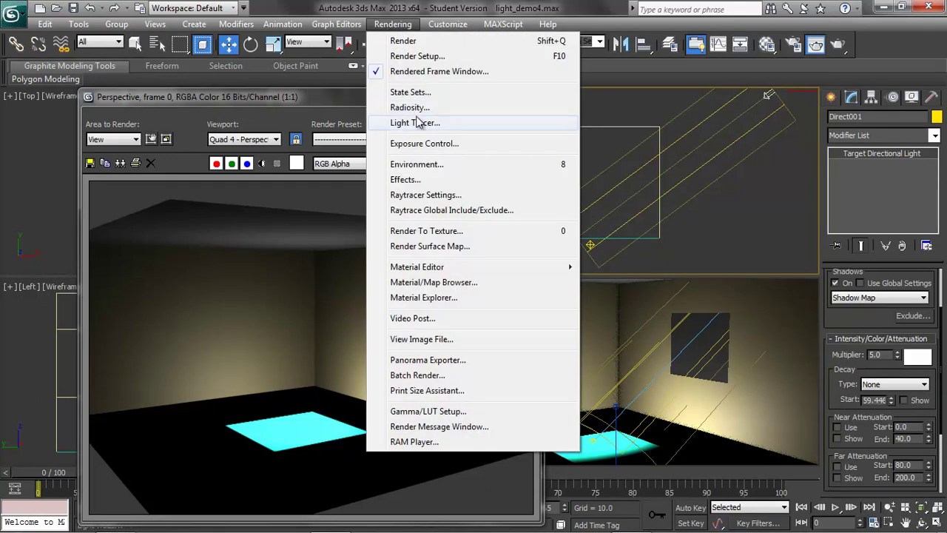
left_click(418, 164)
left_click(354, 176)
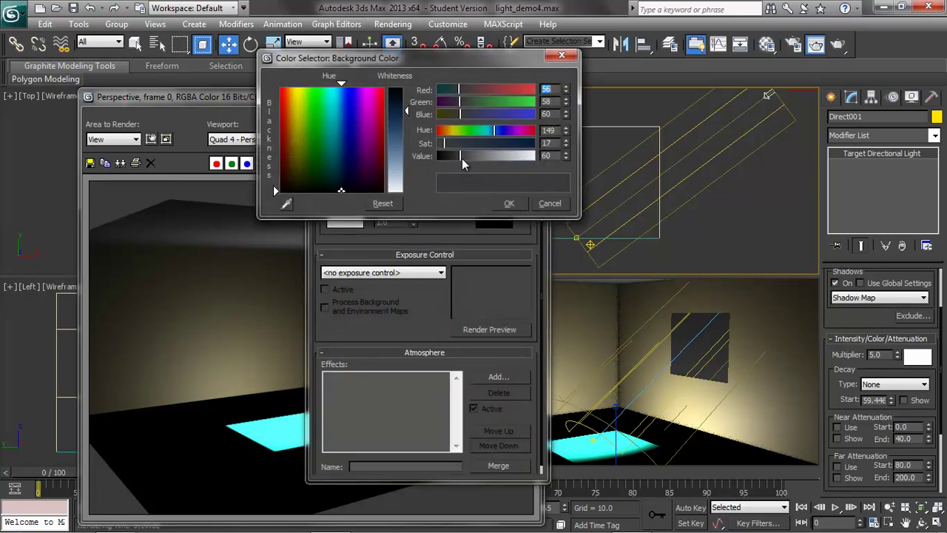
left_click_drag(462, 159, 525, 162)
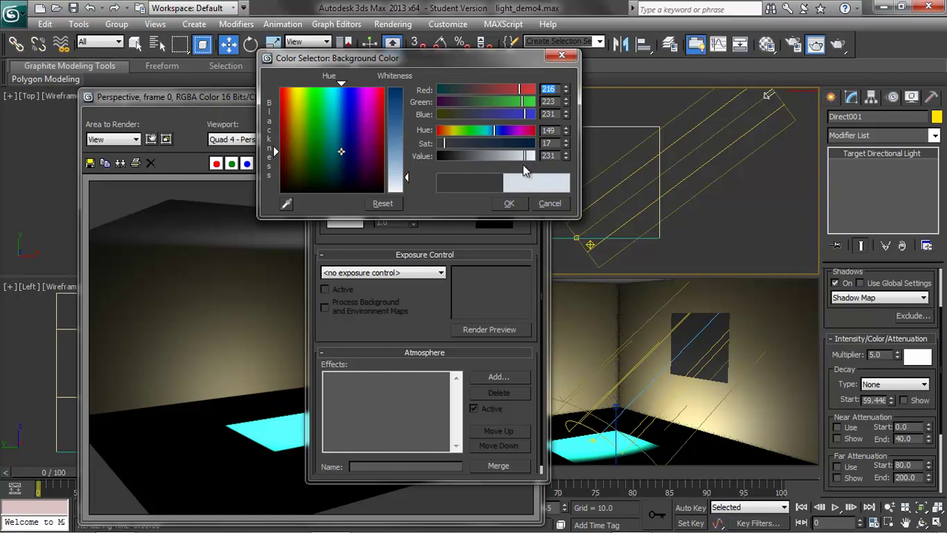
left_click(509, 202)
left_click(529, 90)
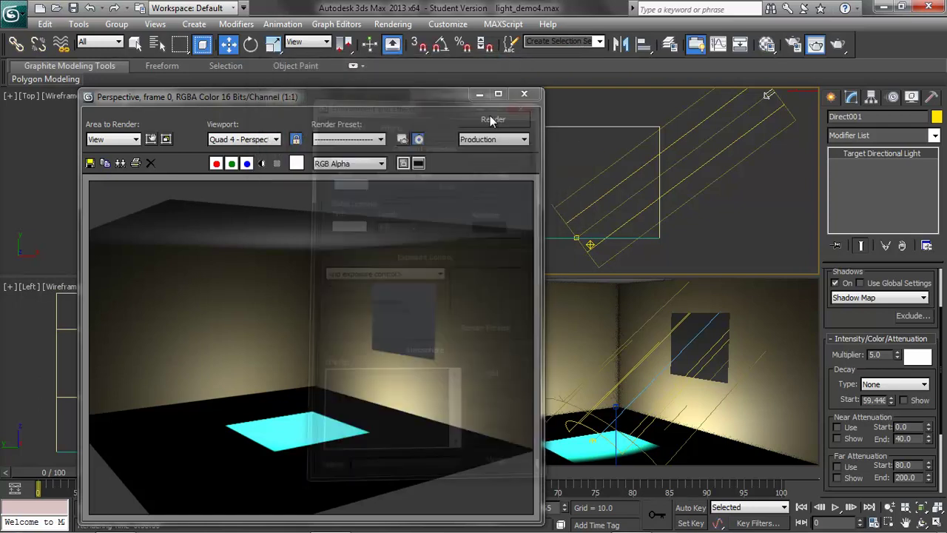
Copy the Floor_Bounce light straight up above the ceiling to about Z 269 and name the copy Ceiling_Bounce.
left_click(684, 238)
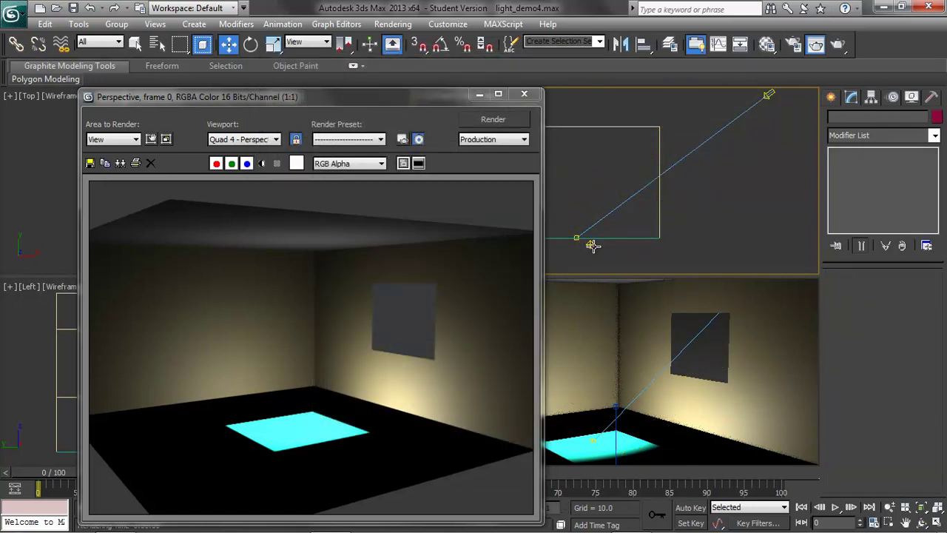
left_click(588, 244)
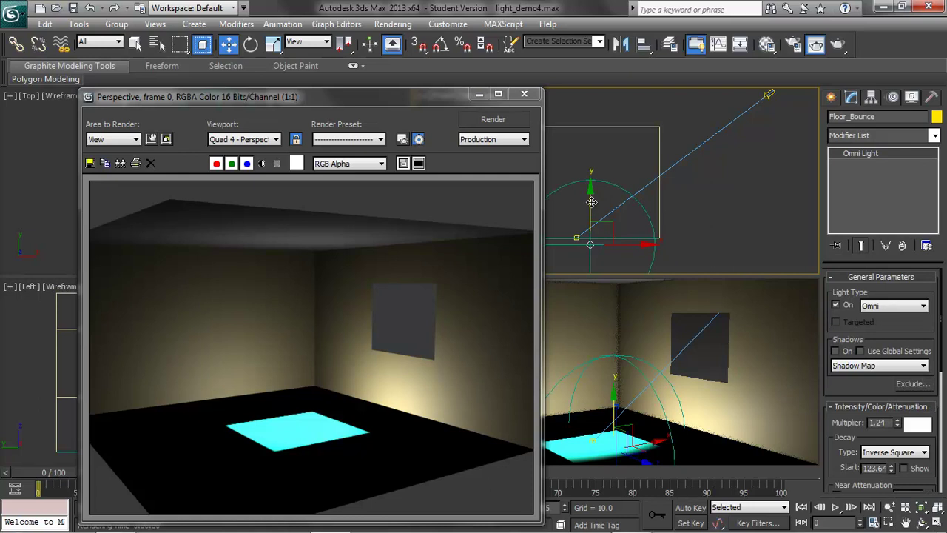
left_click_drag(592, 201, 568, 67, "shift")
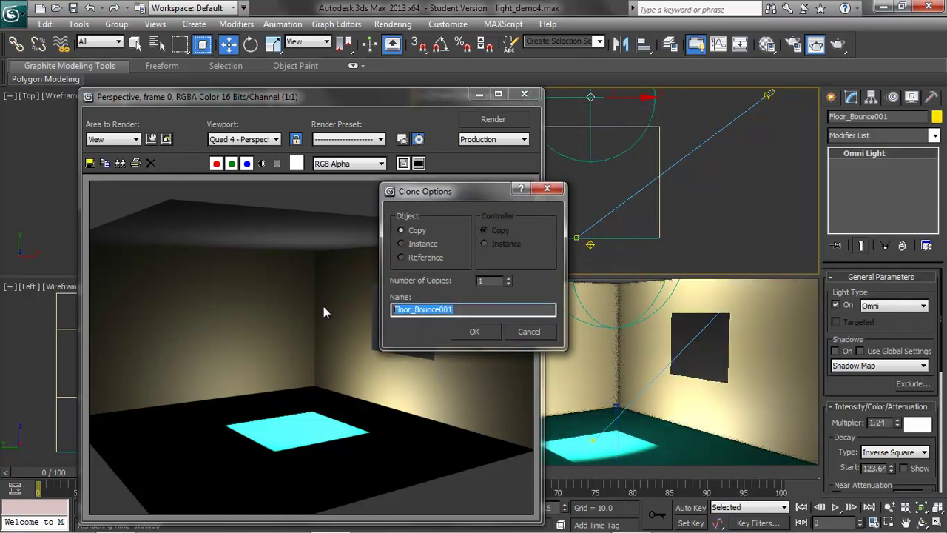
type("Ceiling_B")
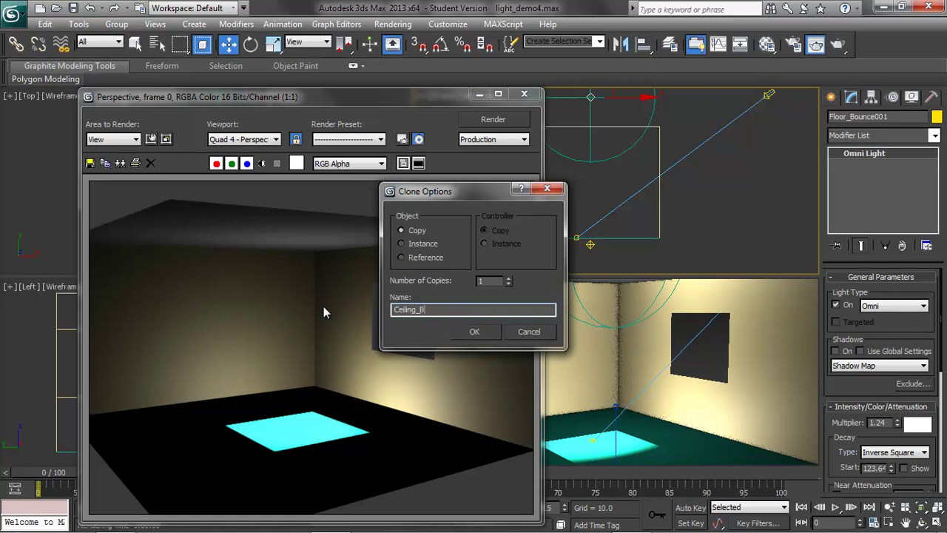
type("ounce")
left_click(474, 331)
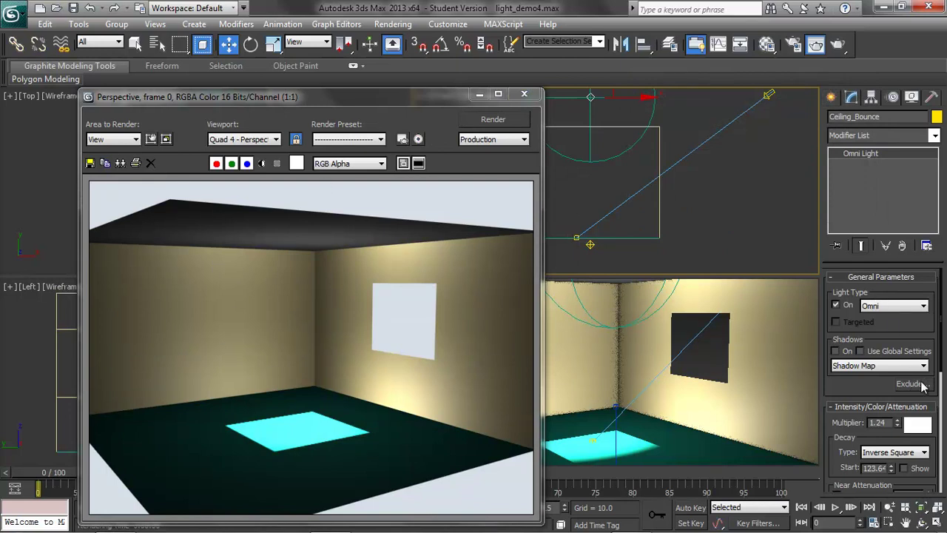
Make the Ceiling_Bounce light include only the floor for both illumination and shadow casting, and test-render the room.
left_click(912, 384)
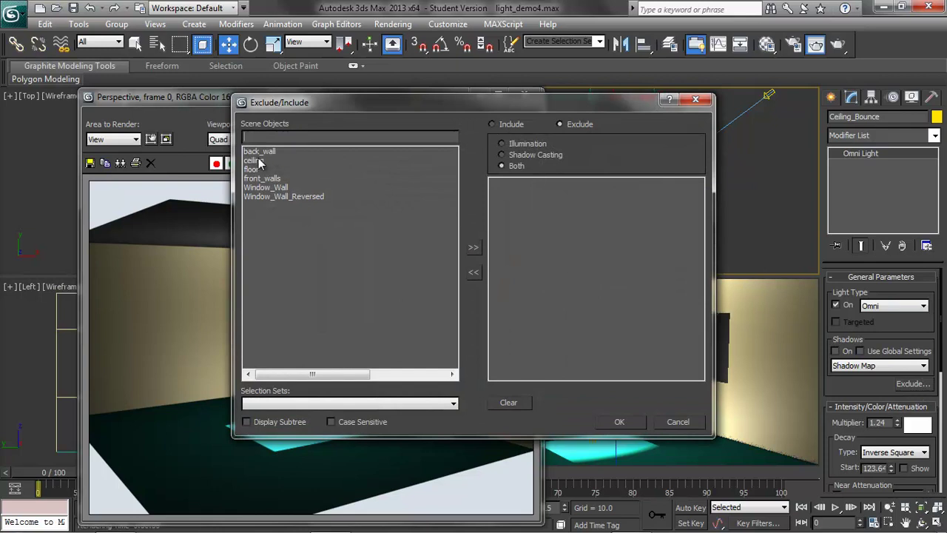
left_click(256, 170)
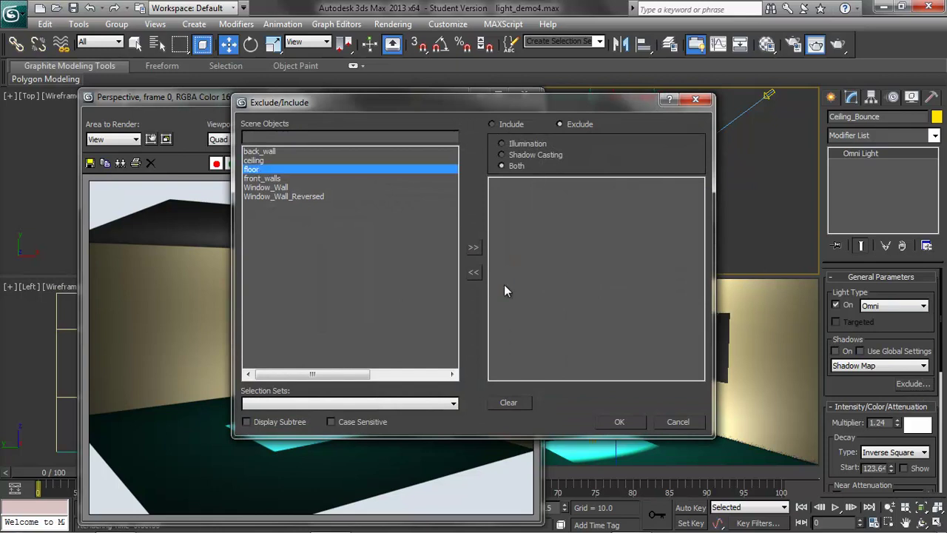
left_click(475, 249)
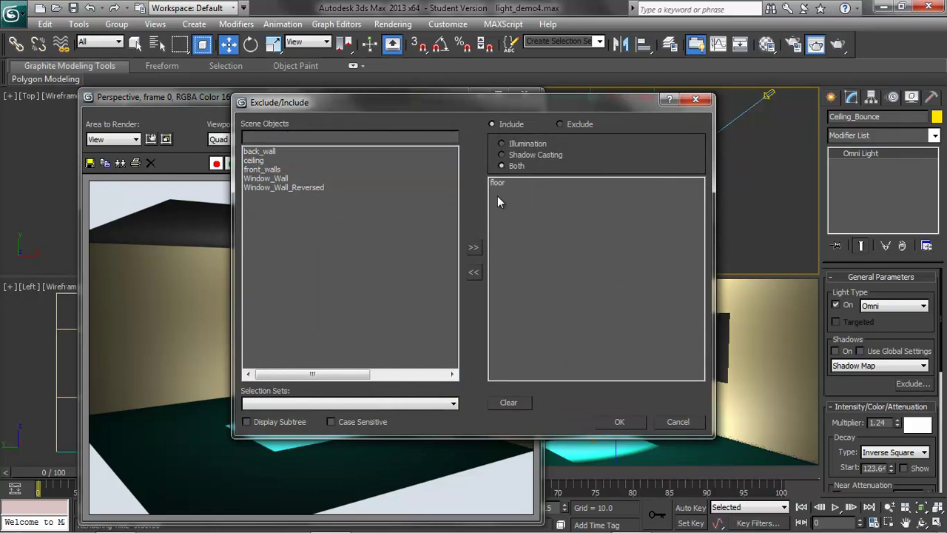
left_click(619, 422)
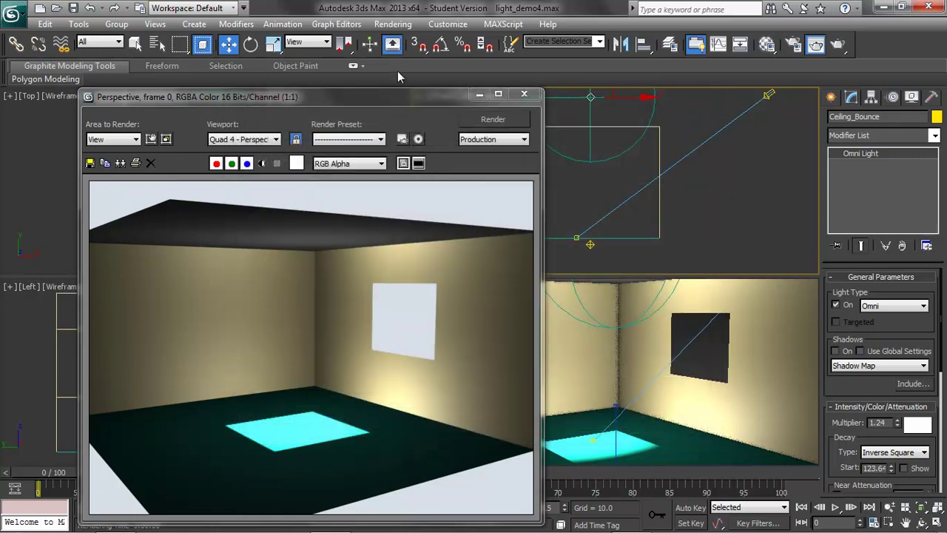
left_click(486, 121)
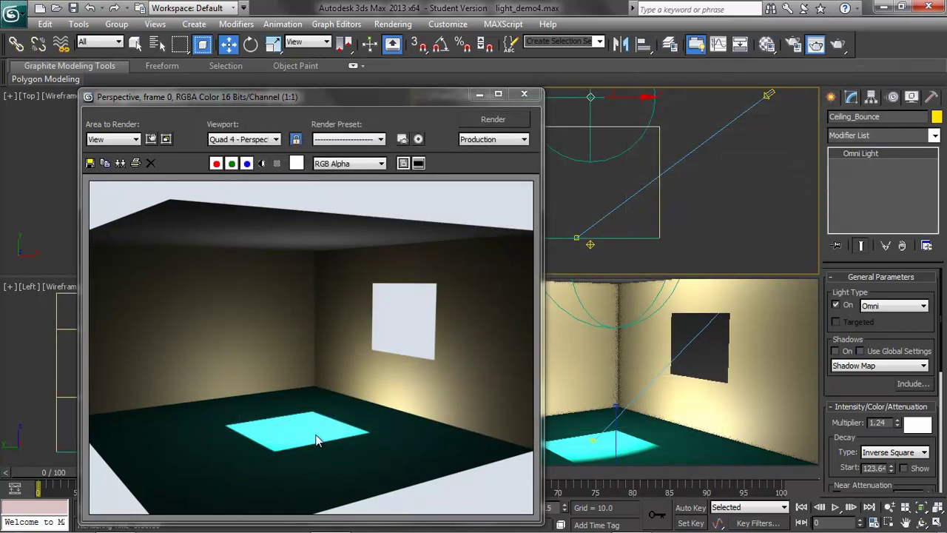
left_click(524, 94)
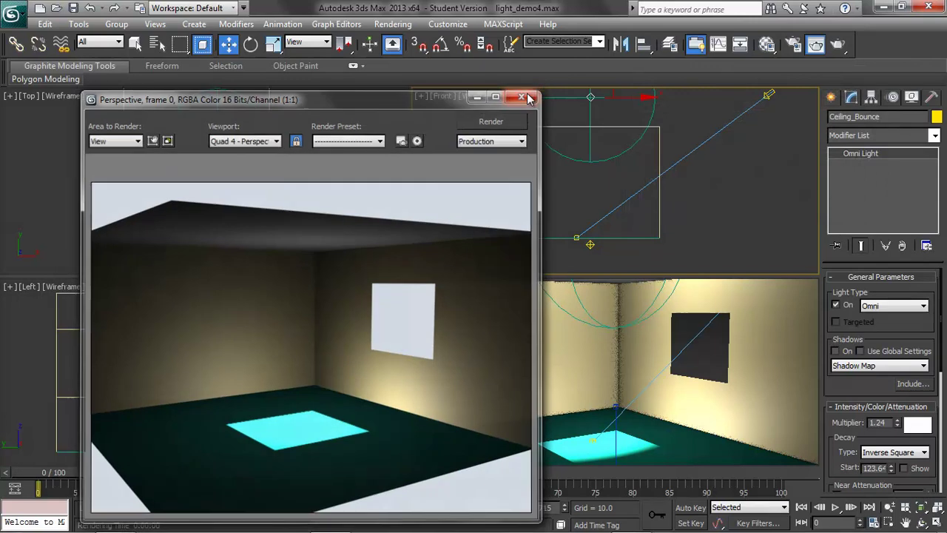
In the Light Lister, switch off Direct001 and Floor_Bounce so that only Ceiling_Bounce is on.
left_click(79, 24)
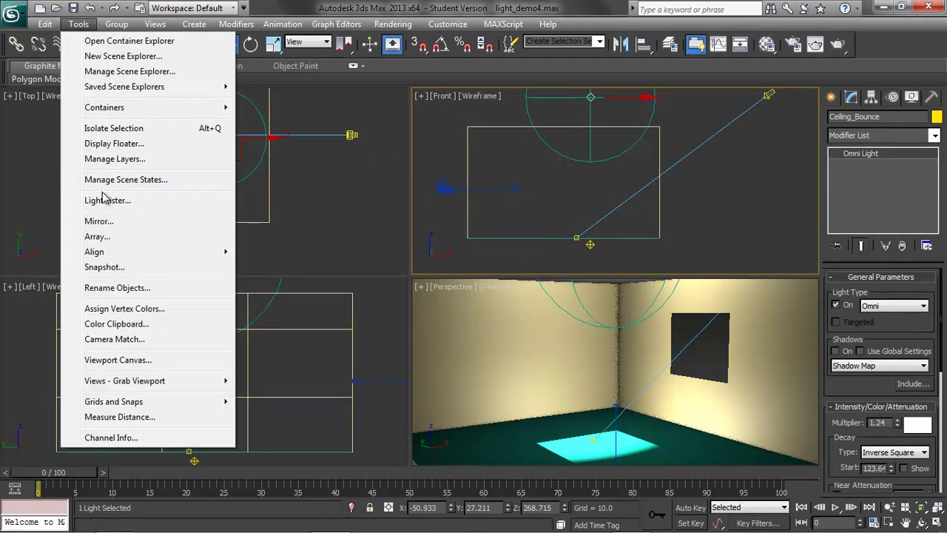
left_click(111, 200)
left_click(50, 180)
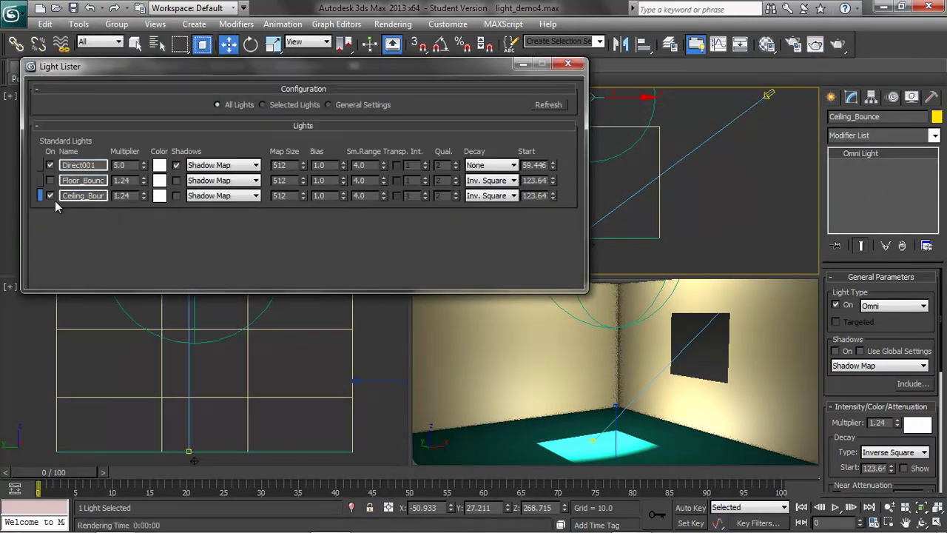
left_click(49, 195)
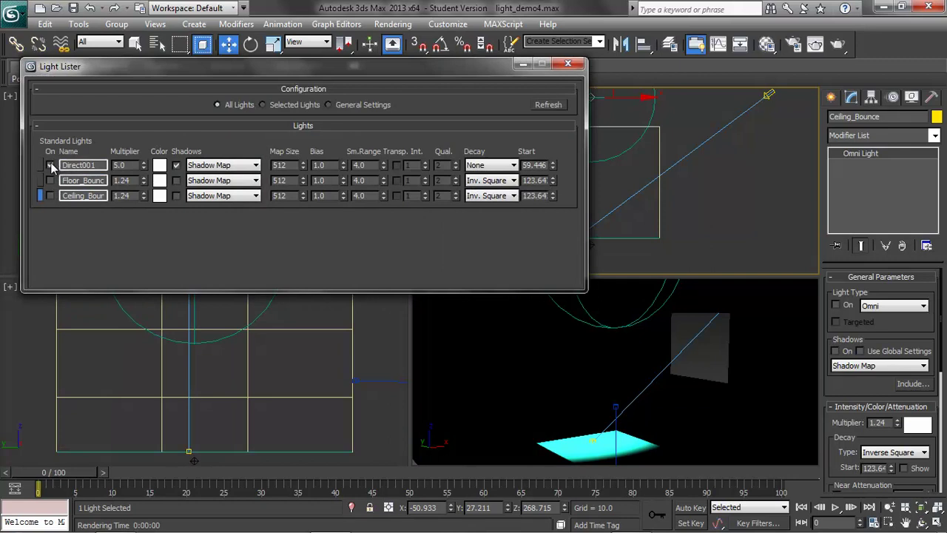
left_click(50, 165)
left_click(50, 180)
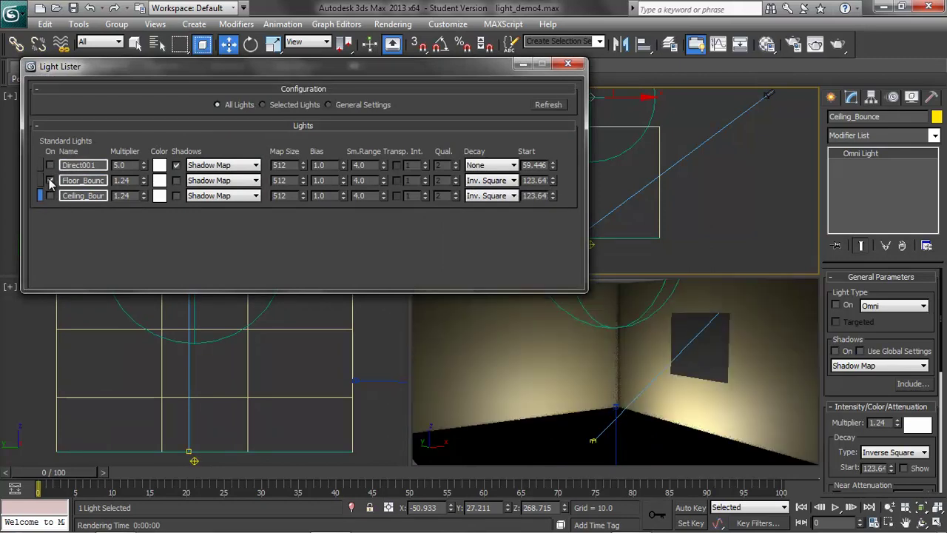
left_click(50, 180)
left_click(49, 196)
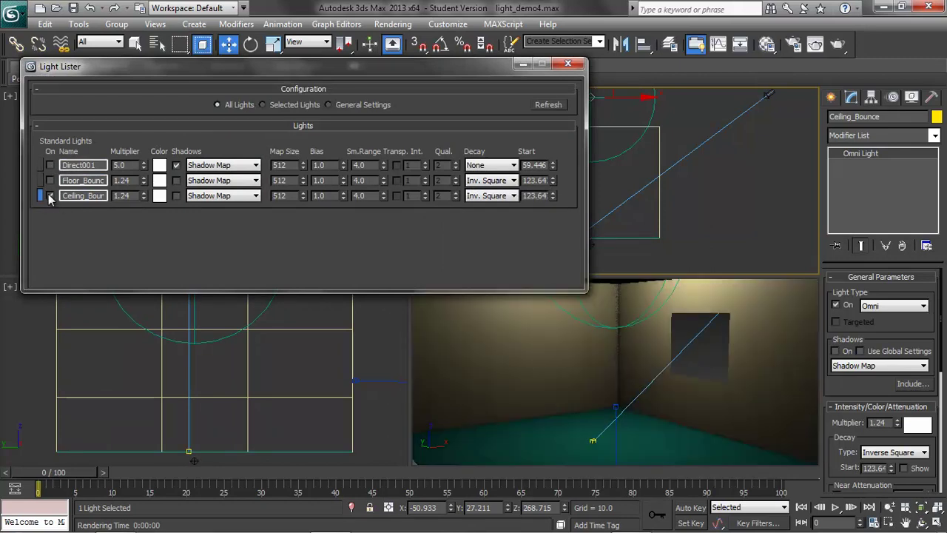
Render the room to examine the ceiling bounce alone, close the render and Light Lister windows, and deselect the light.
left_click(838, 45)
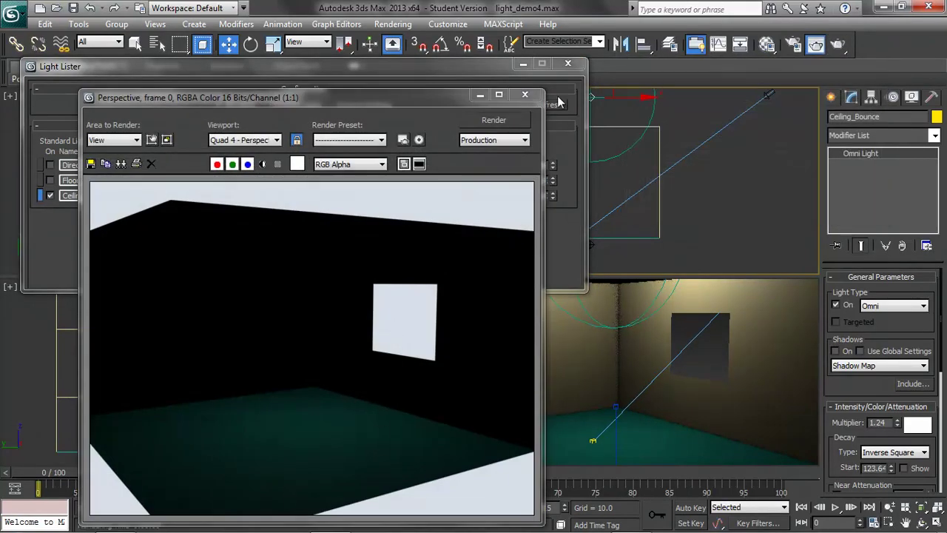
left_click(525, 95)
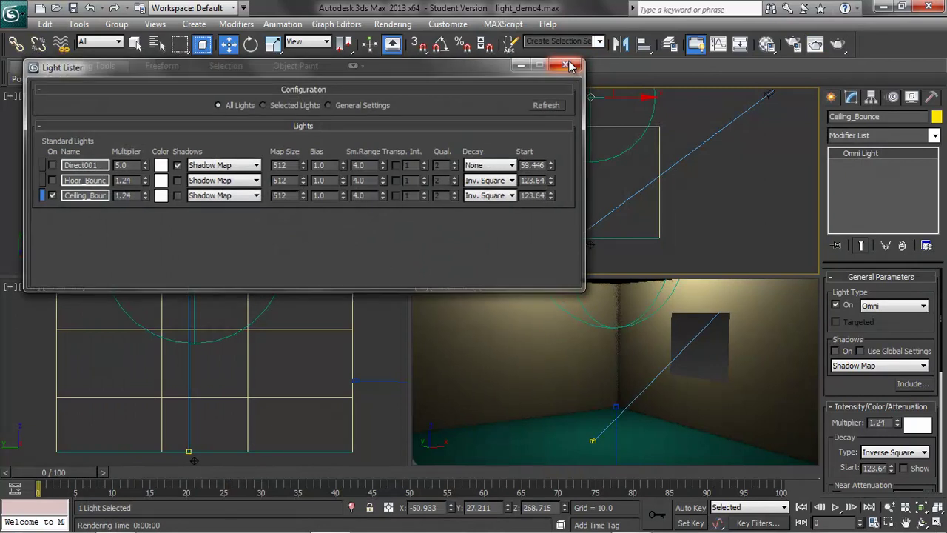
left_click(568, 65)
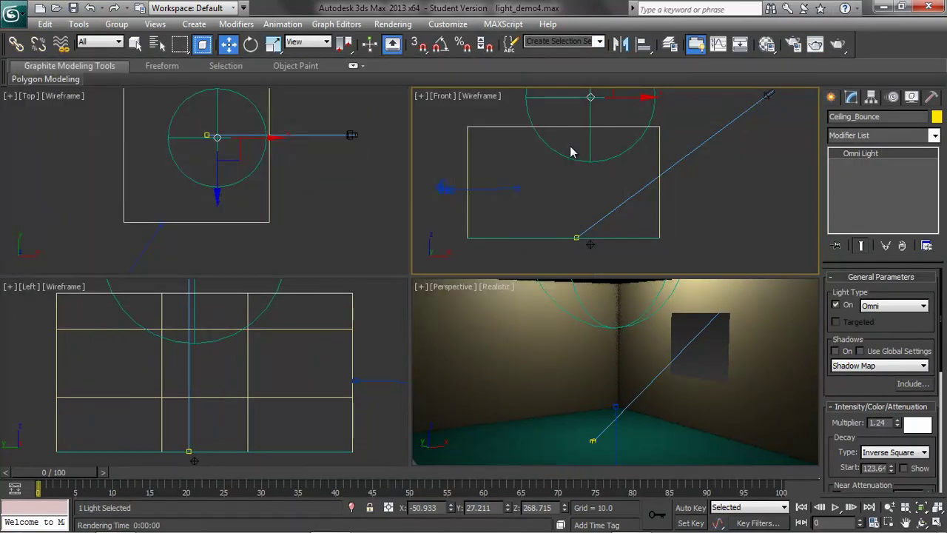
left_click(366, 191)
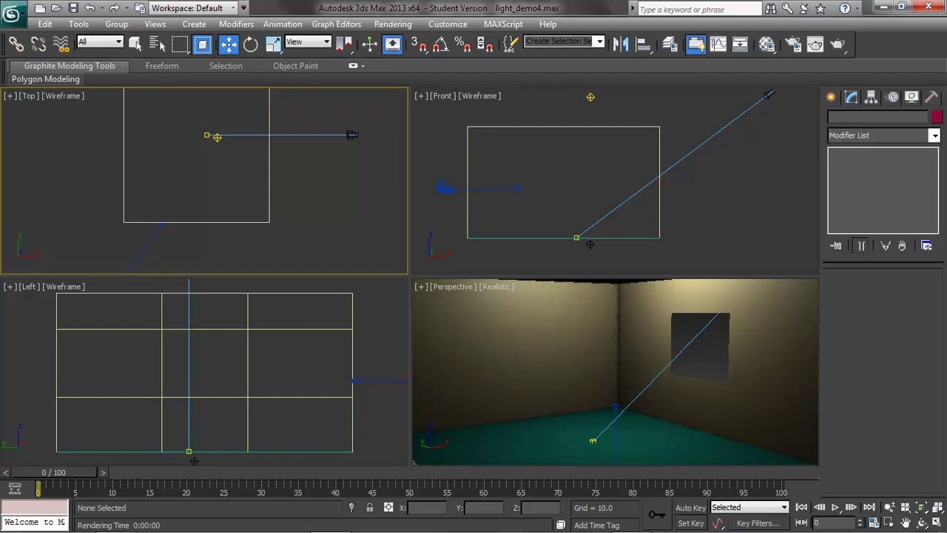